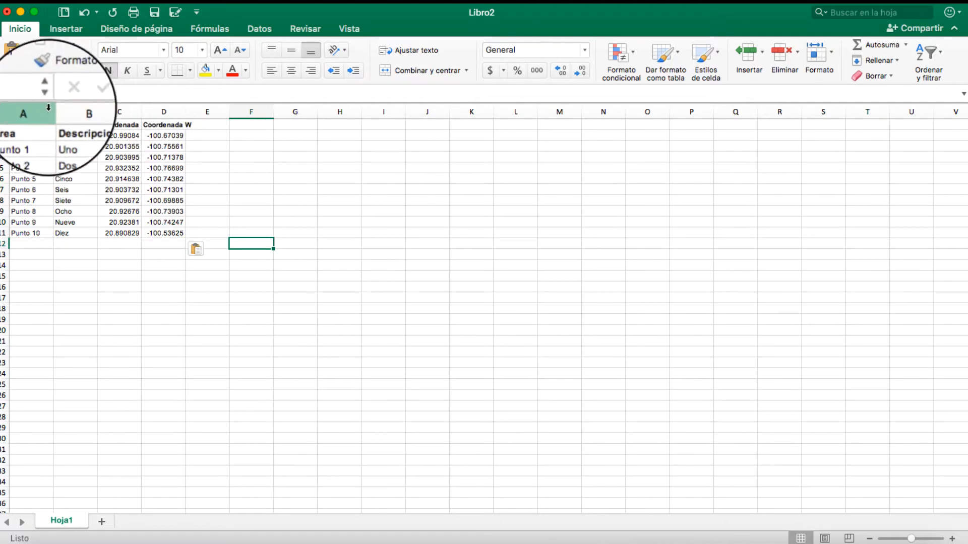
# Widen columns A to D to fit their contents and enlarge the sheet view
pyautogui.moveTo(52, 108); pyautogui.dragTo(313, 112)
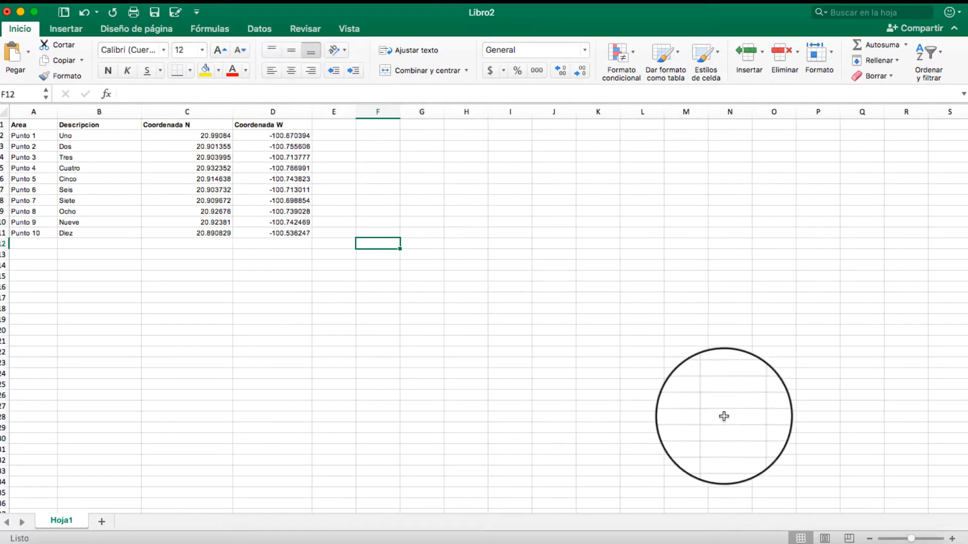
pyautogui.click(917, 539)
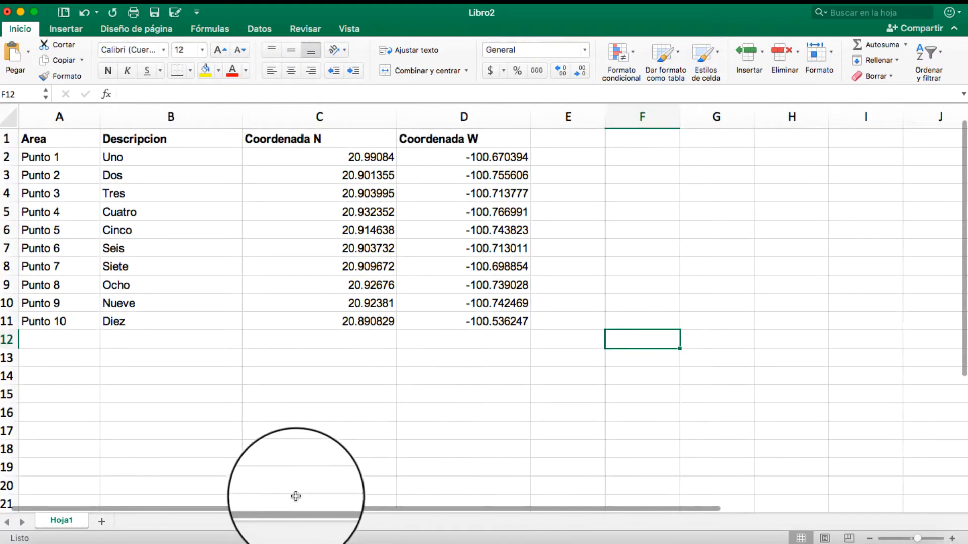
# Examine the header row, the records from Punto 1 to Punto 10, and the Coordenada N and Coordenada W columns
pyautogui.click(80, 138)
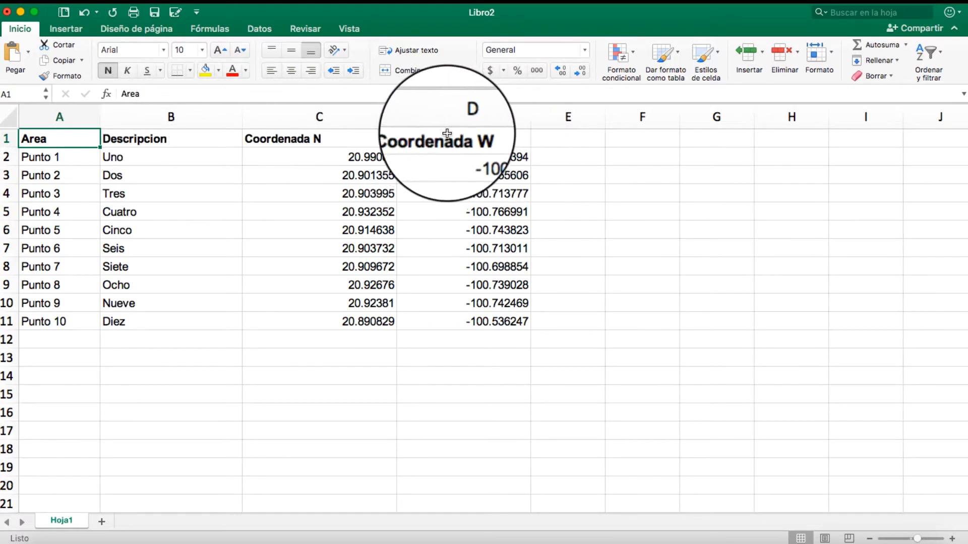
pyautogui.click(64, 160)
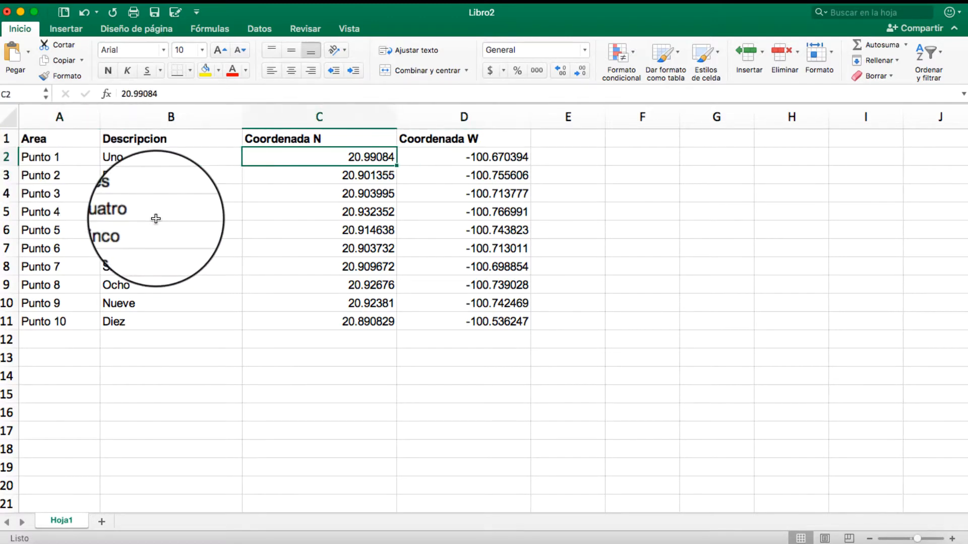
pyautogui.hotkey('shift', 'Down')
pyautogui.hotkey('shift', 'Down')
pyautogui.hotkey('shift', 'Down')
pyautogui.hotkey('shift', 'Down')
pyautogui.hotkey('shift', 'Down')
pyautogui.hotkey('shift', 'Down')
pyautogui.hotkey('shift', 'Down')
pyautogui.hotkey('shift', 'Down')
pyautogui.hotkey('shift', 'Down')
pyautogui.hotkey('shift', 'Down')
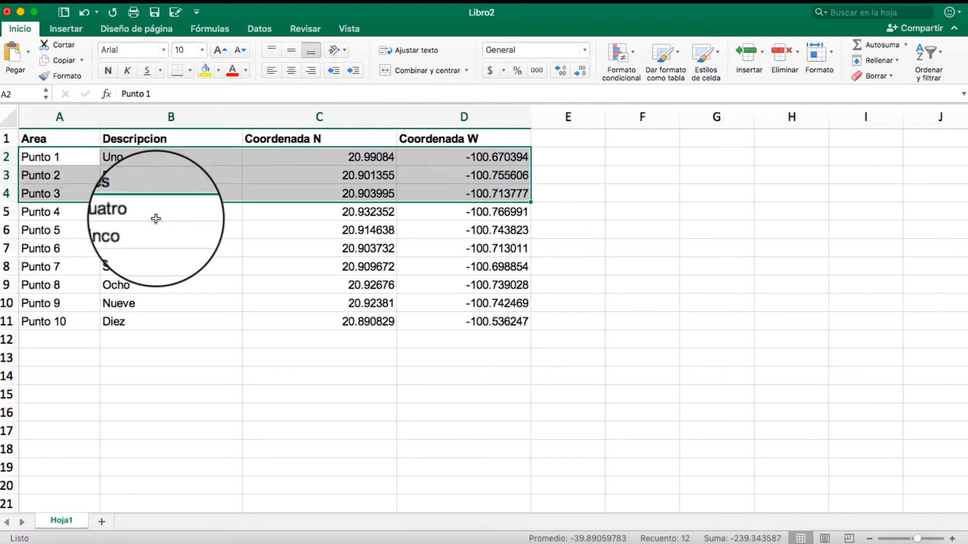
pyautogui.hotkey('shift', 'Up')
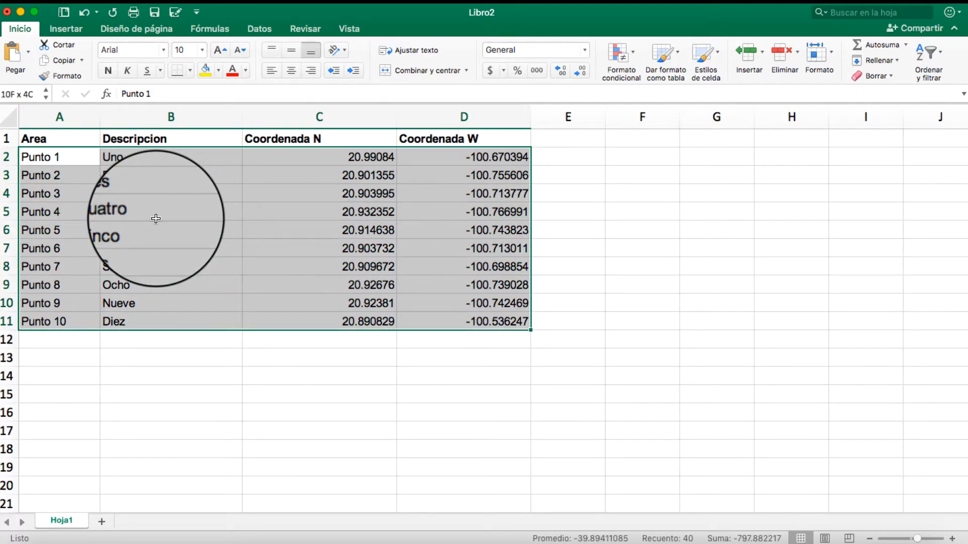
pyautogui.click(326, 117)
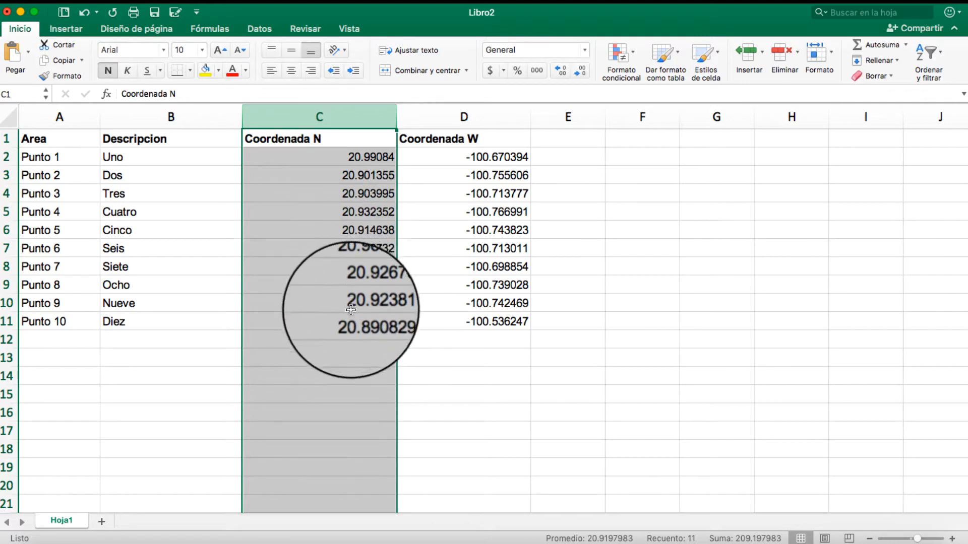
pyautogui.click(447, 124)
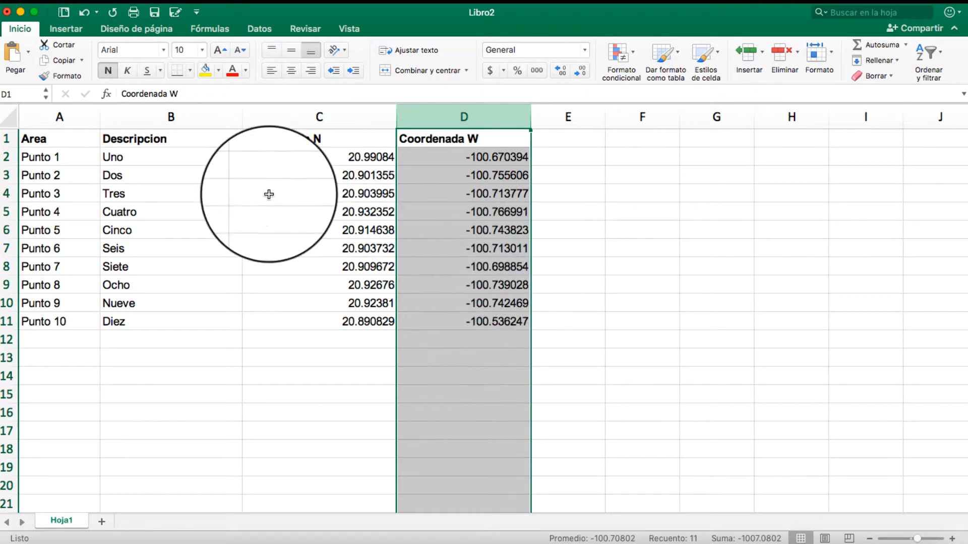
# Save the workbook as Geo_Puntos in Excel workbook (.xlsx) format in the Escritorio folder
pyautogui.click(177, 16)
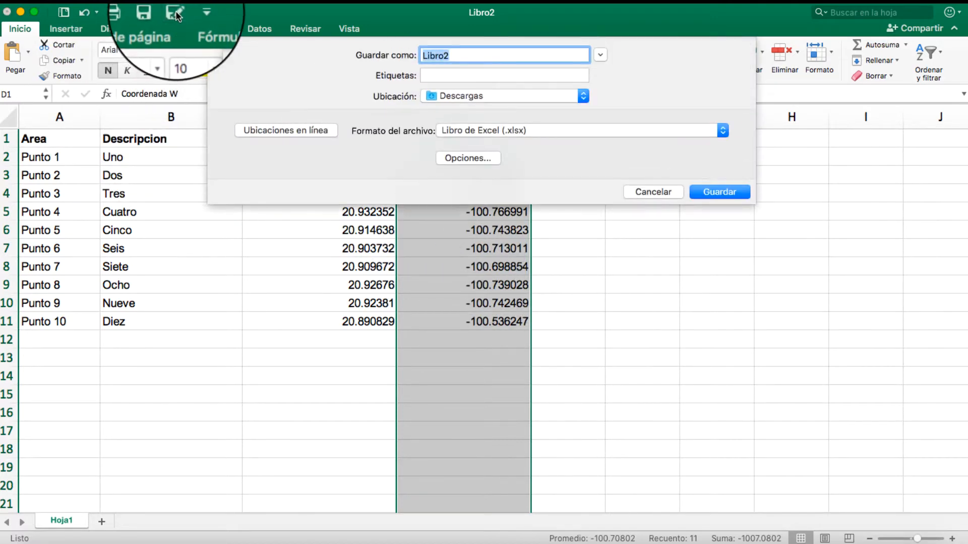
pyautogui.click(449, 99)
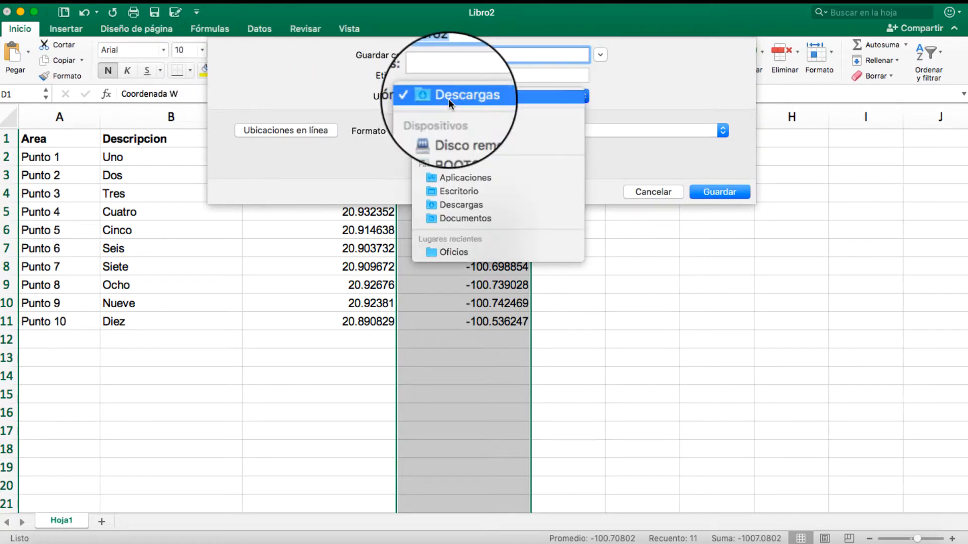
pyautogui.click(461, 189)
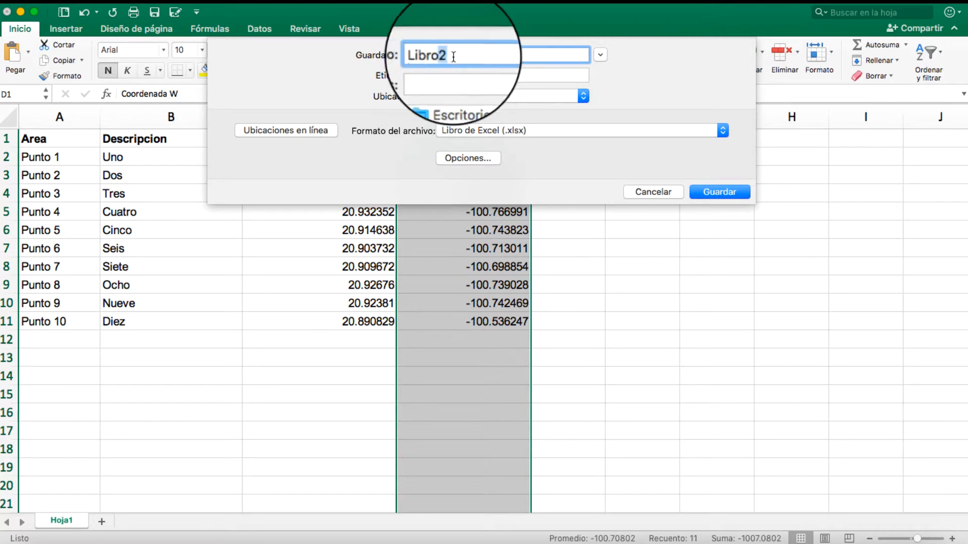
pyautogui.write('Geo_Puntos')
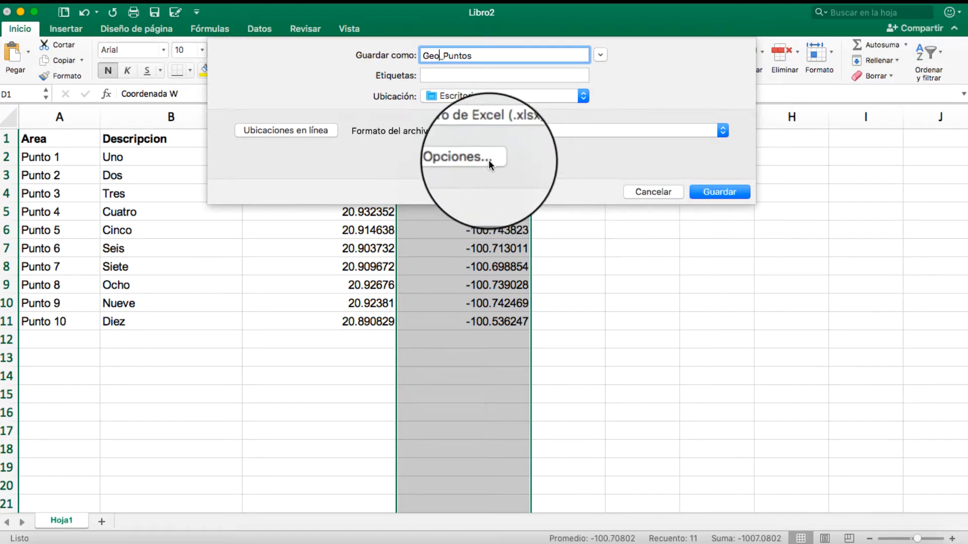
pyautogui.click(708, 191)
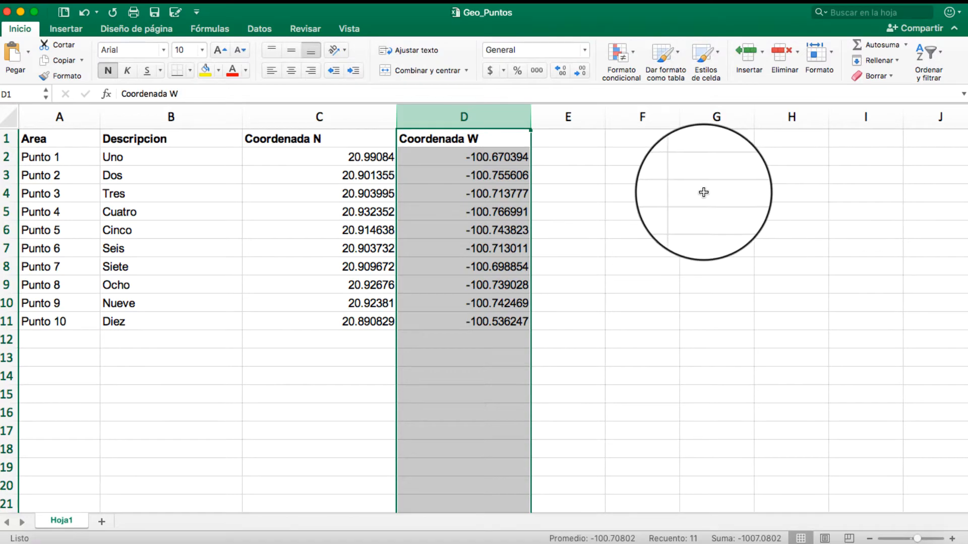
# Quit Excel and select the saved Geo_Puntos.xlsx file on the desktop
pyautogui.click(20, 12)
pyautogui.click(21, 20)
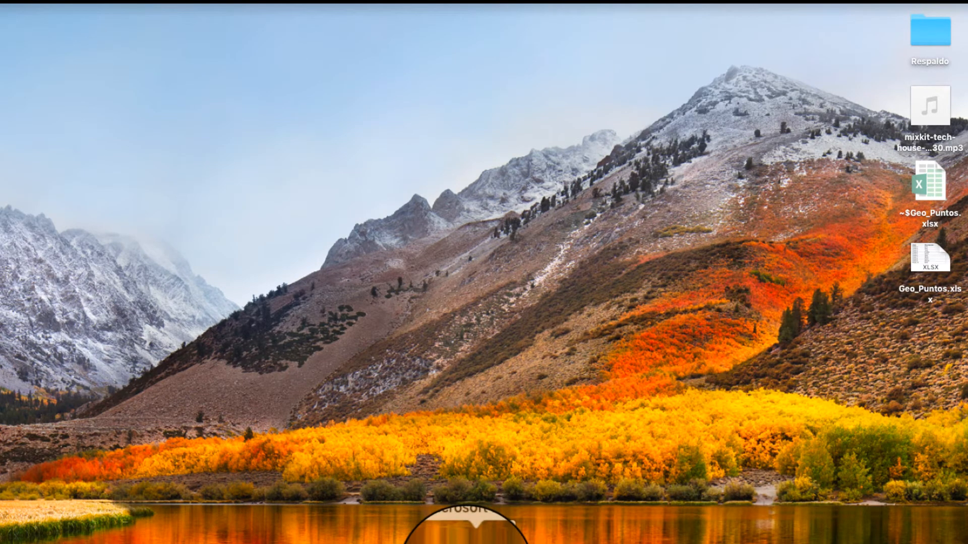
pyautogui.rightClick(464, 542)
pyautogui.click(496, 527)
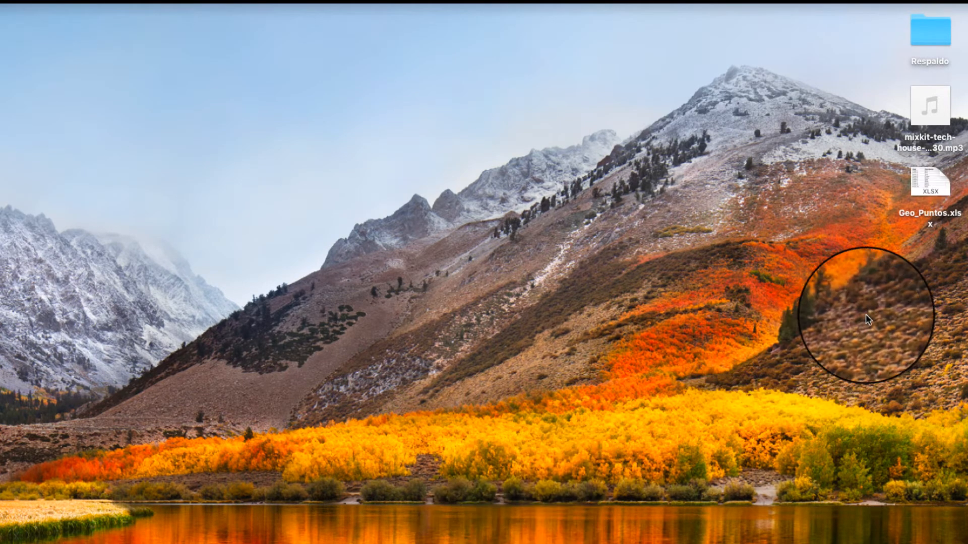
pyautogui.moveTo(919, 189); pyautogui.dragTo(880, 261)
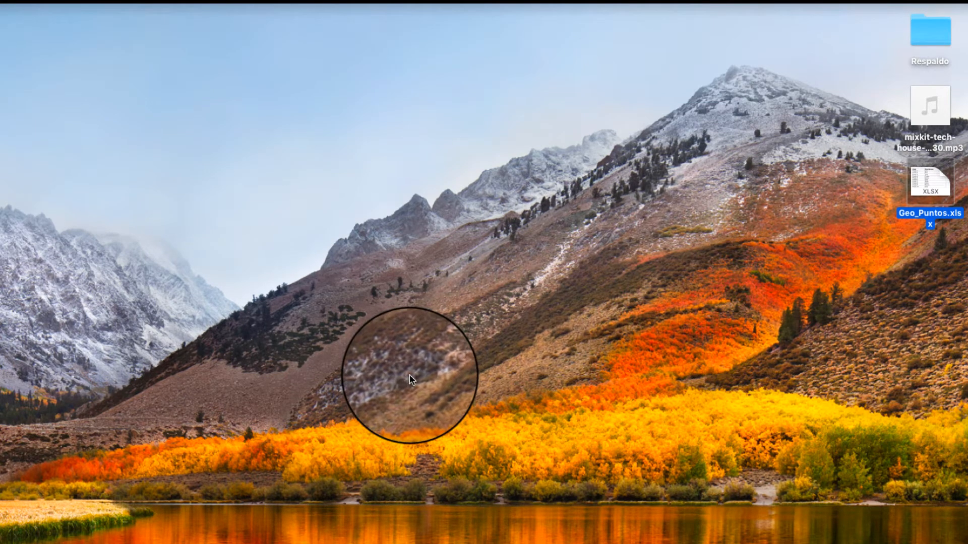
# Switch to Chrome, search for "my maps" to reach Google My Maps, and create a new map
pyautogui.click(345, 540)
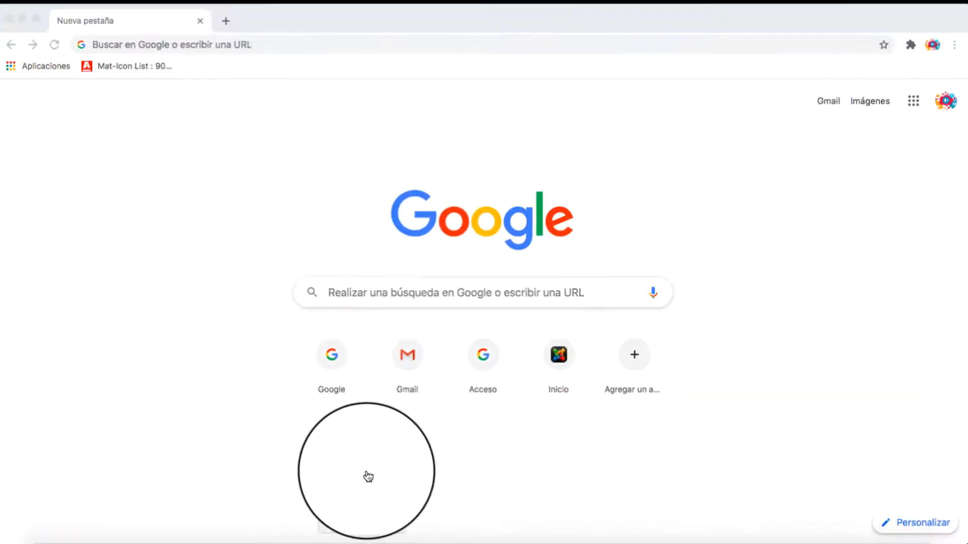
pyautogui.click(286, 43)
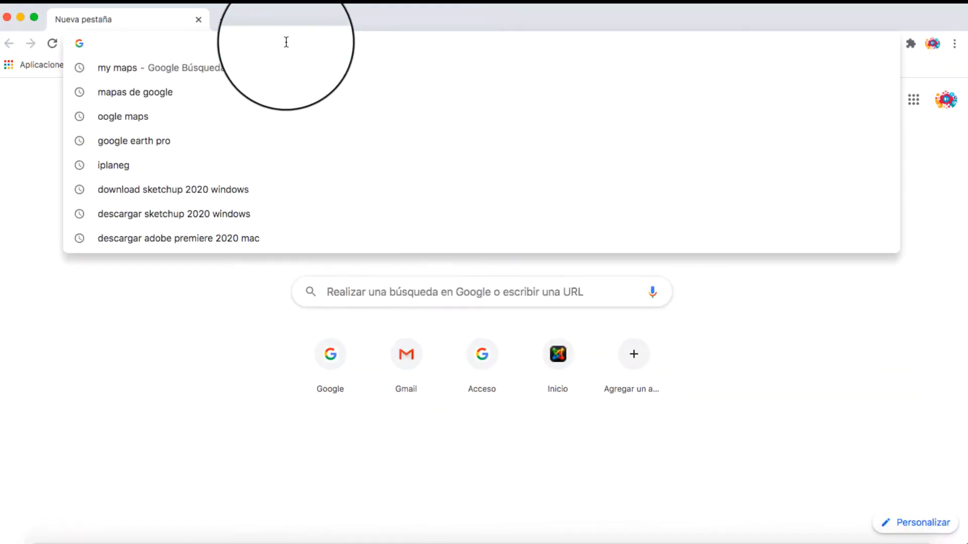
pyautogui.write('my')
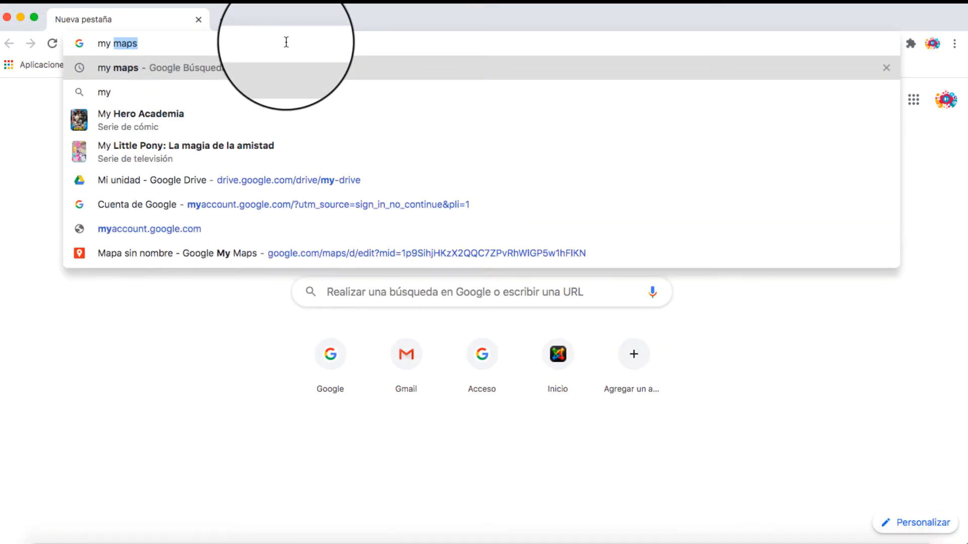
pyautogui.write(' mapz')
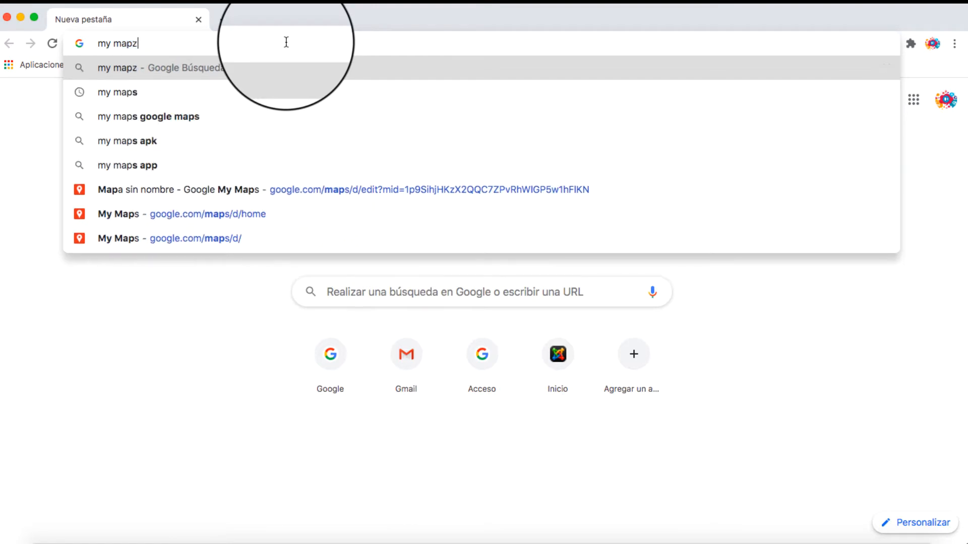
pyautogui.press('BackSpace')
pyautogui.write('s')
pyautogui.press('Return')
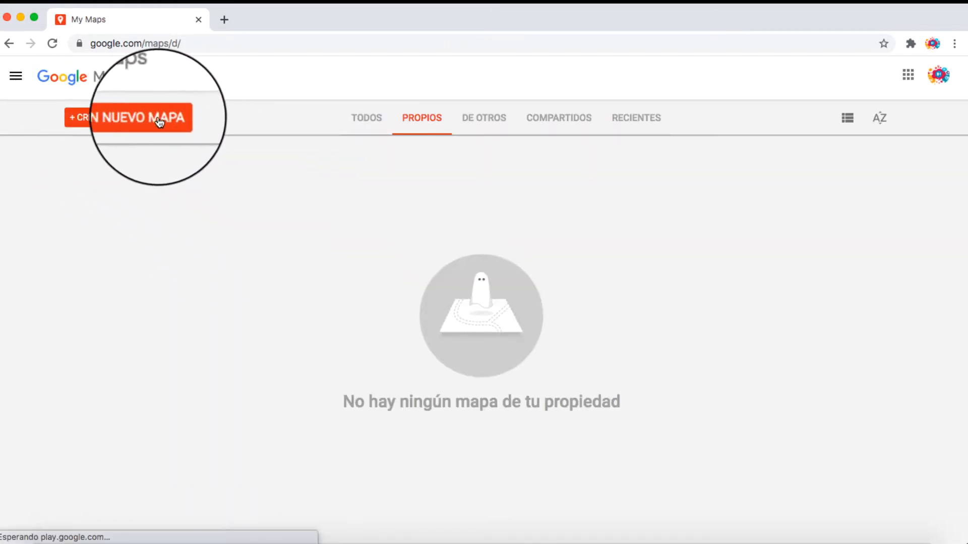
pyautogui.click(132, 119)
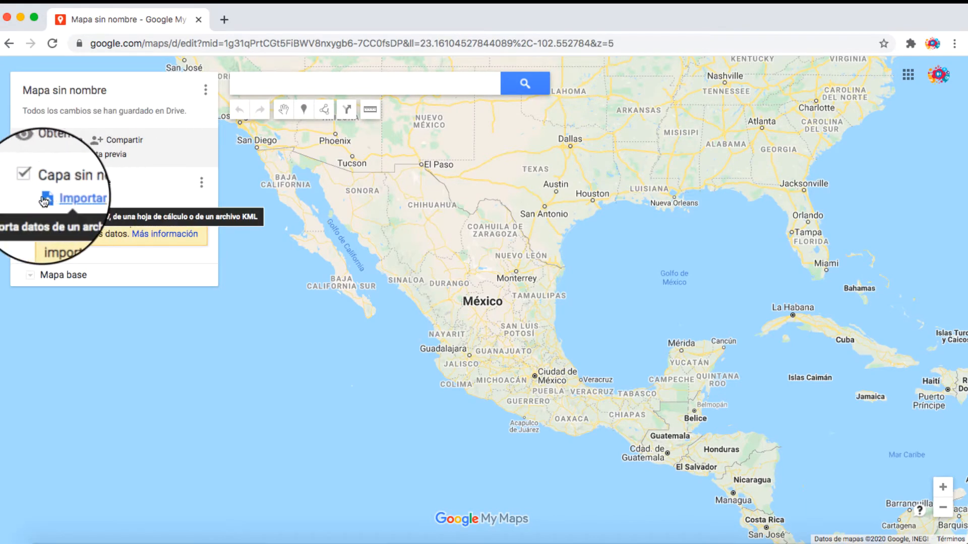
# Import Geo_Puntos.xlsx from the Escritorio folder into the untitled layer of the map
pyautogui.click(71, 199)
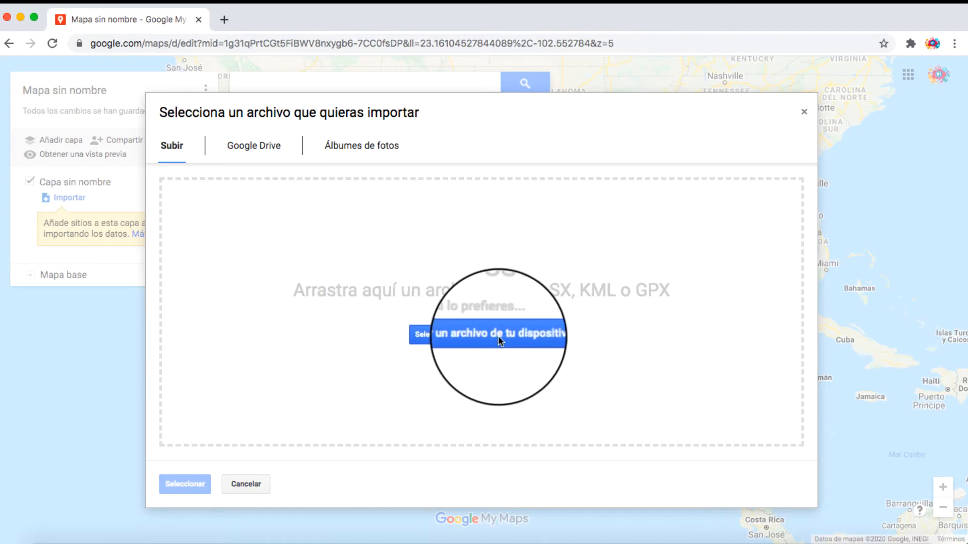
pyautogui.click(478, 337)
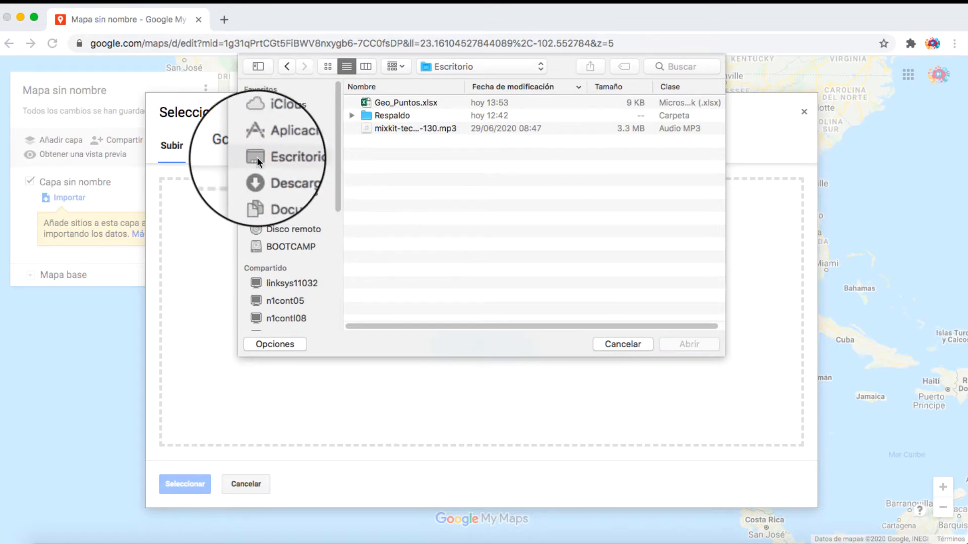
pyautogui.click(411, 101)
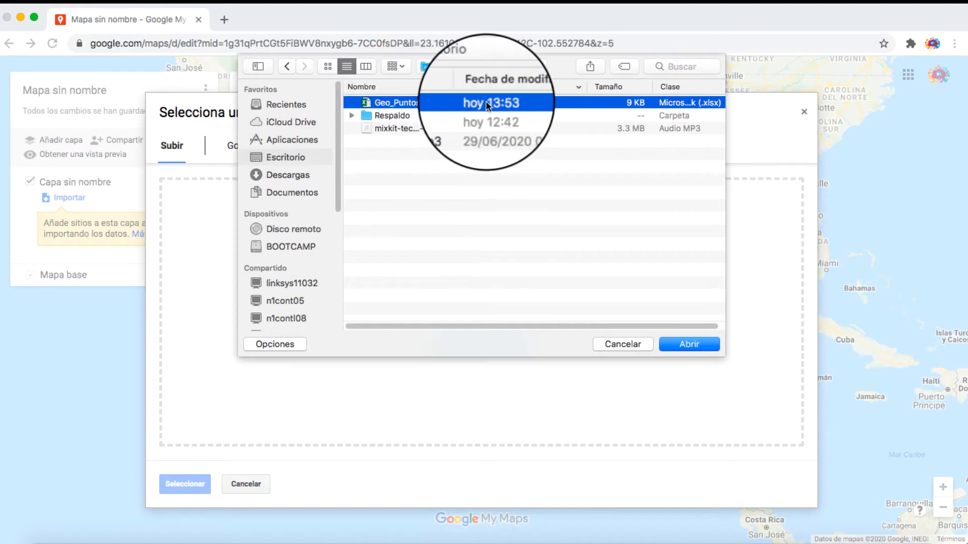
pyautogui.doubleClick(401, 101)
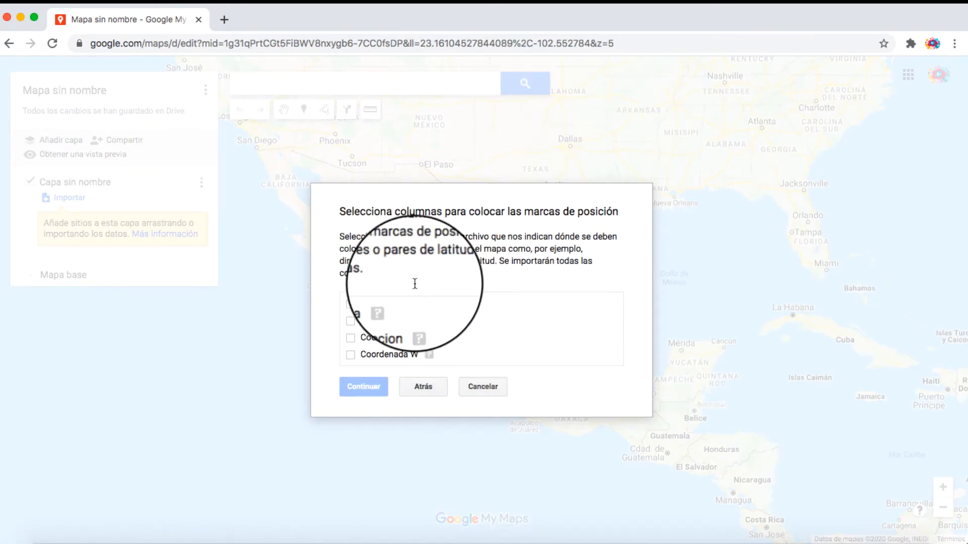
# Position the imported markers with Coordenada N as latitude and Coordenada W as longitude, and title them from the Area column
pyautogui.moveTo(339, 211); pyautogui.dragTo(417, 214)
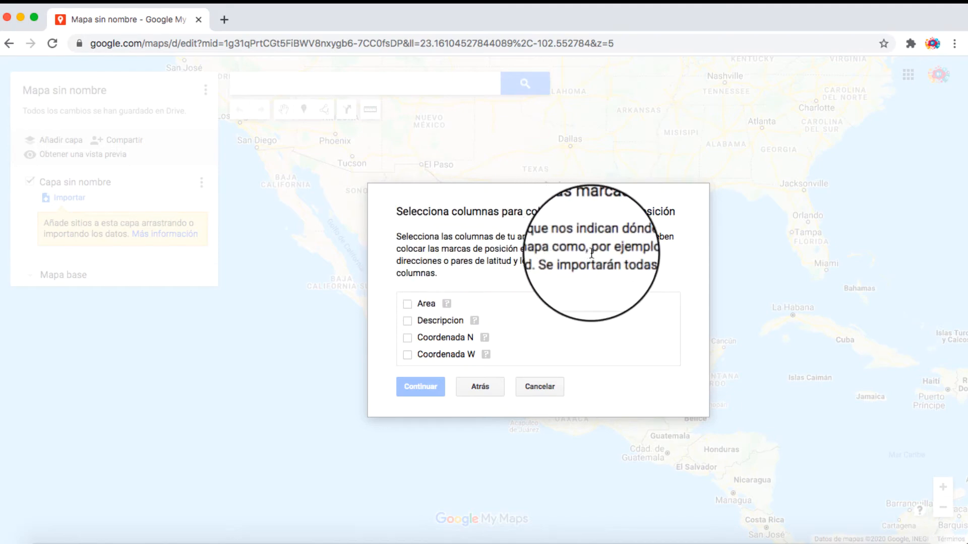
pyautogui.tripleClick(497, 261)
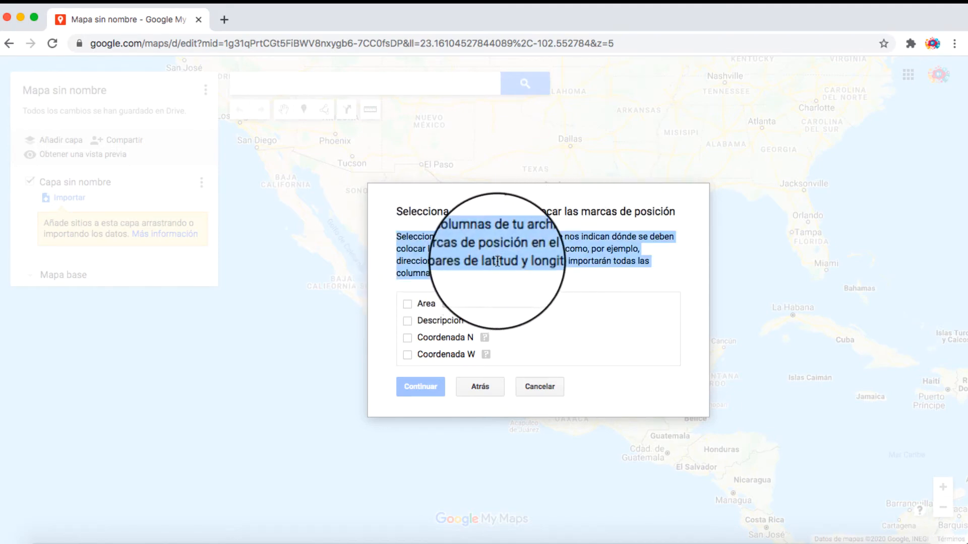
pyautogui.click(500, 265)
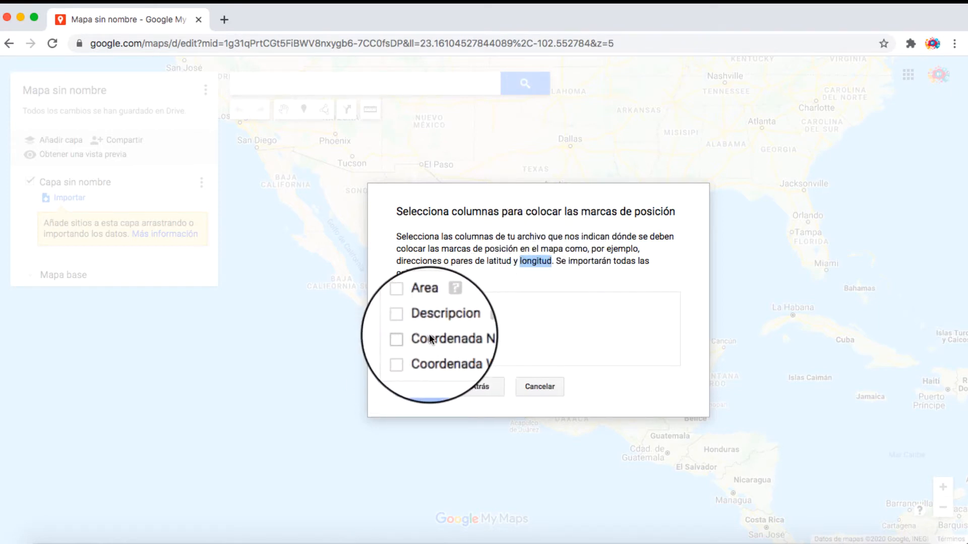
pyautogui.click(407, 337)
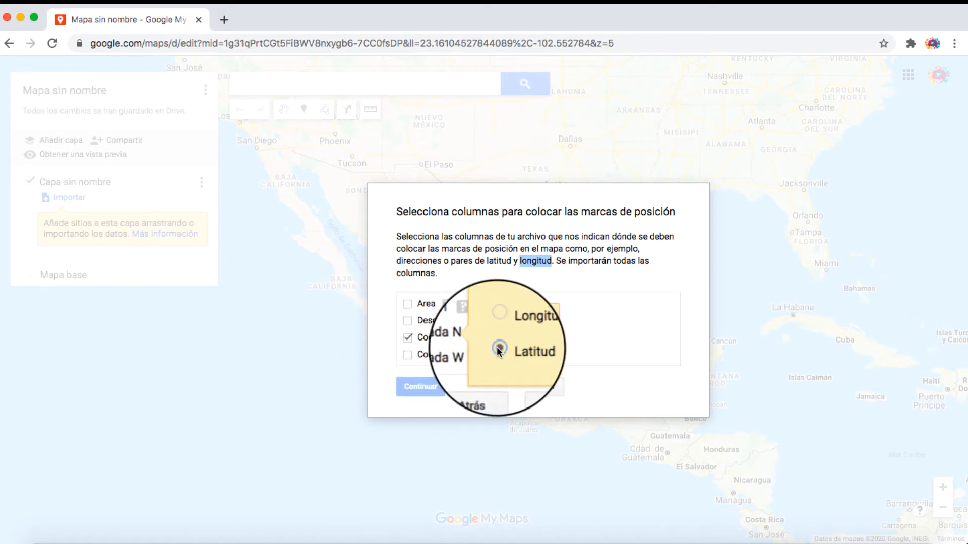
pyautogui.click(408, 353)
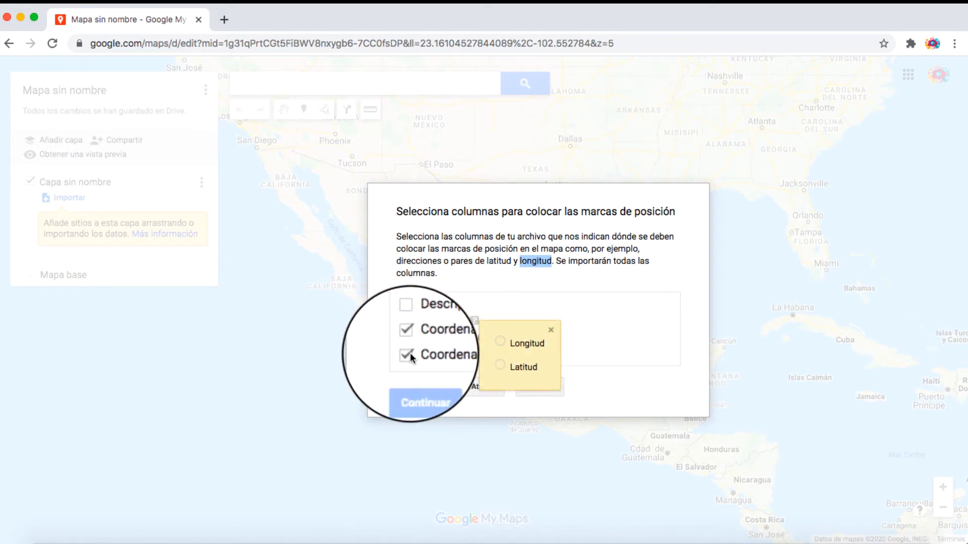
pyautogui.click(500, 340)
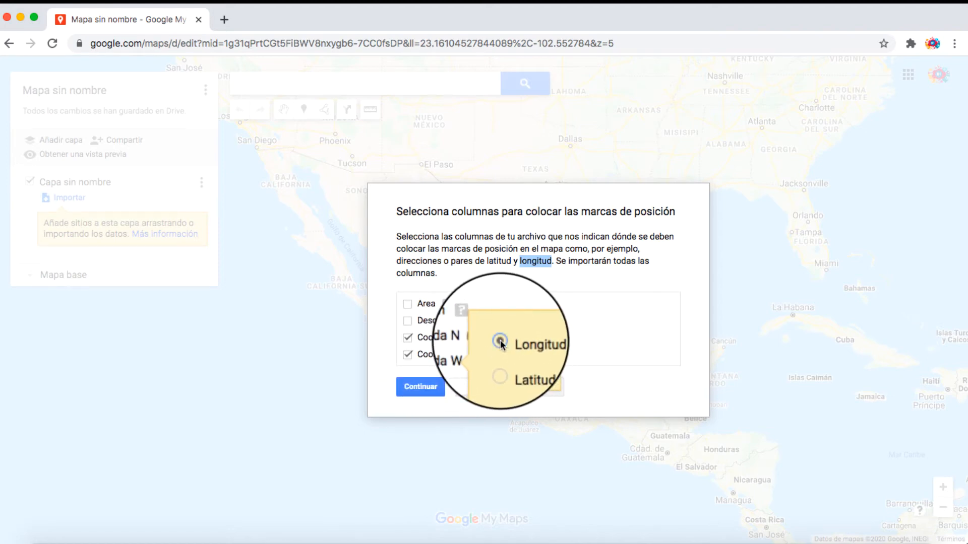
pyautogui.click(452, 369)
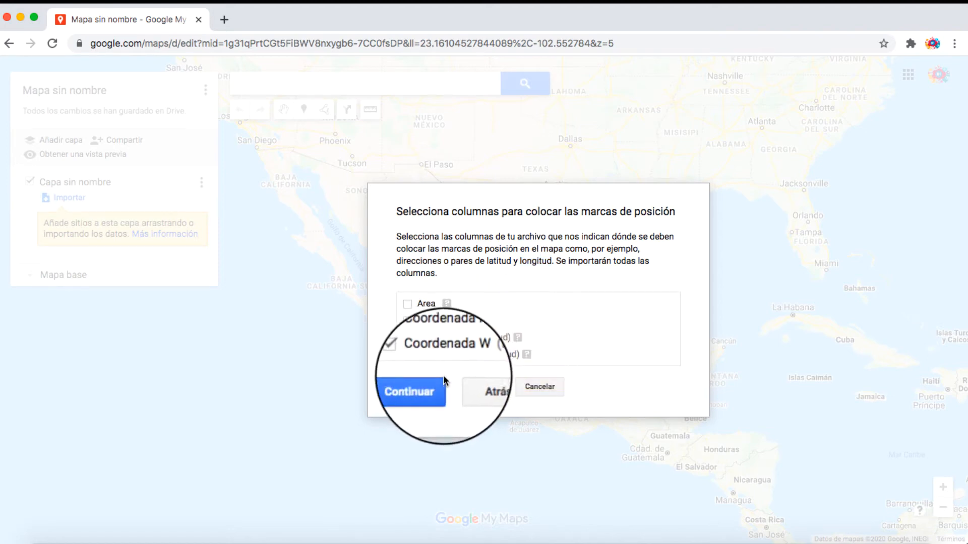
pyautogui.click(409, 386)
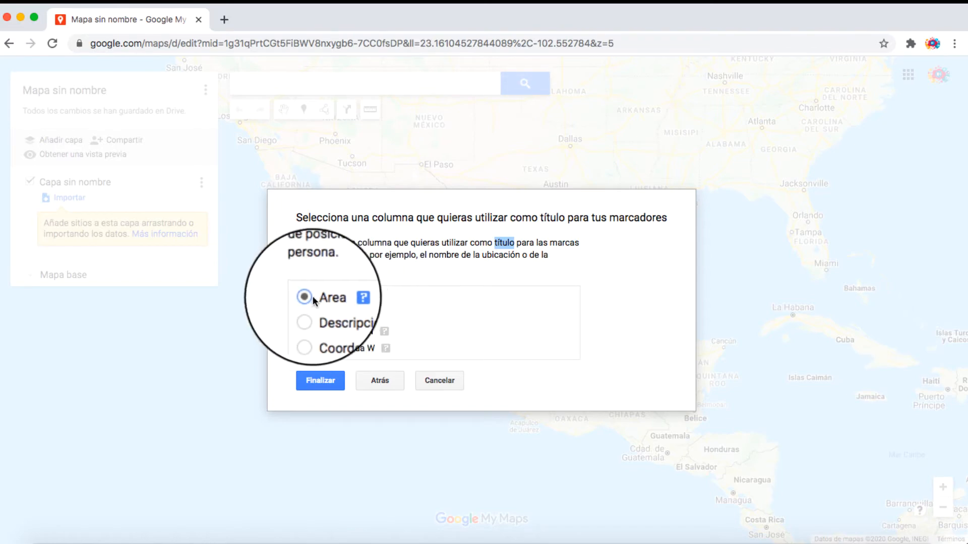
pyautogui.click(321, 381)
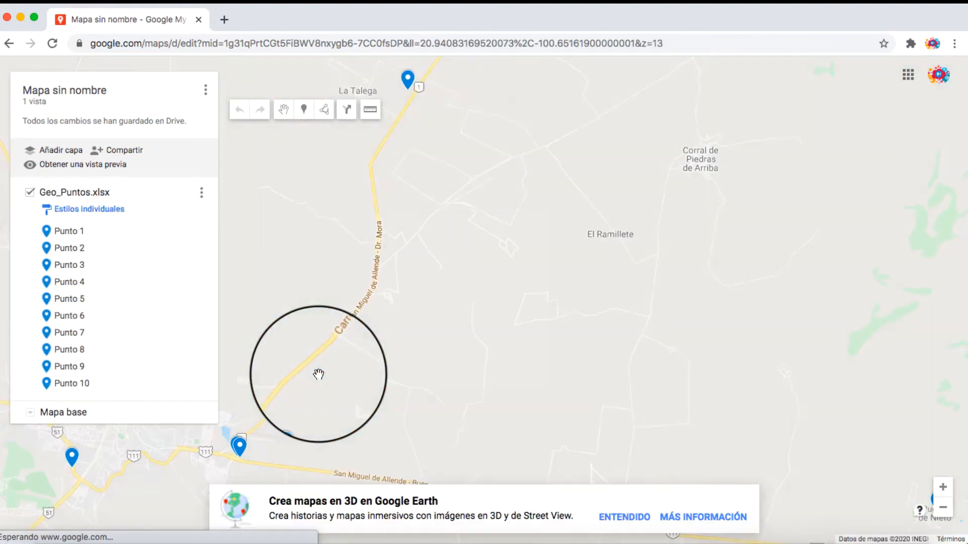
# Examine the imported markers around San Miguel de Allende and check the listed details of Punto 1 through Punto 10 one by one
pyautogui.scroll(3, 346, 292)
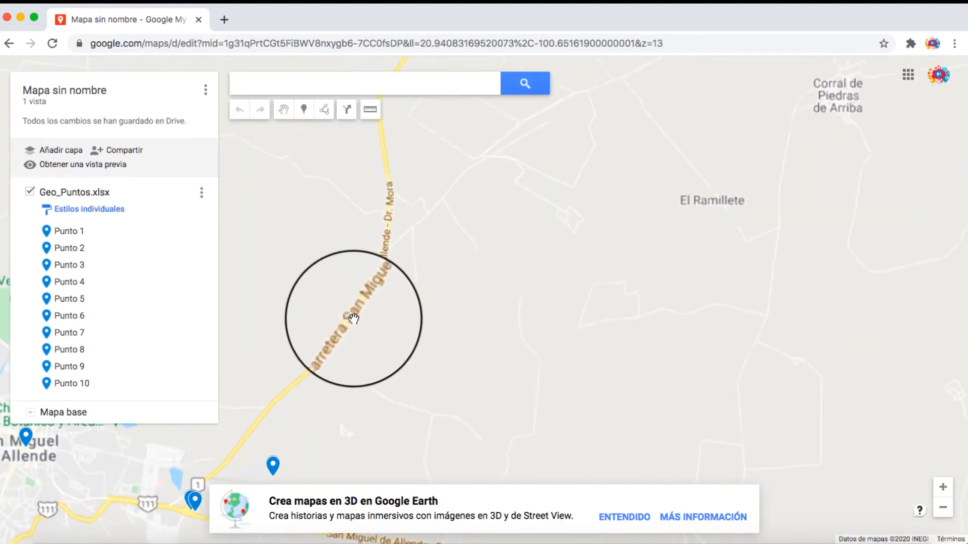
pyautogui.scroll(-5, 354, 319)
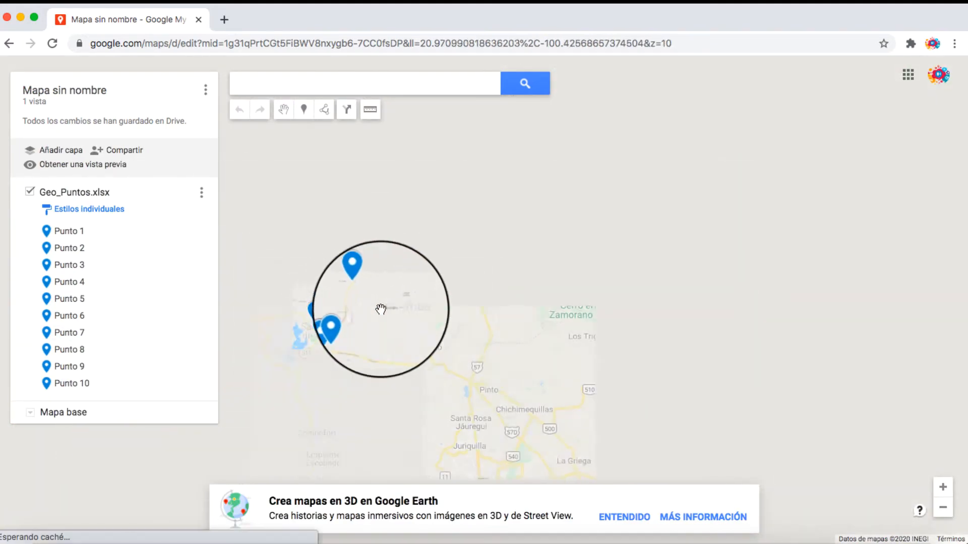
pyautogui.scroll(4, 410, 296)
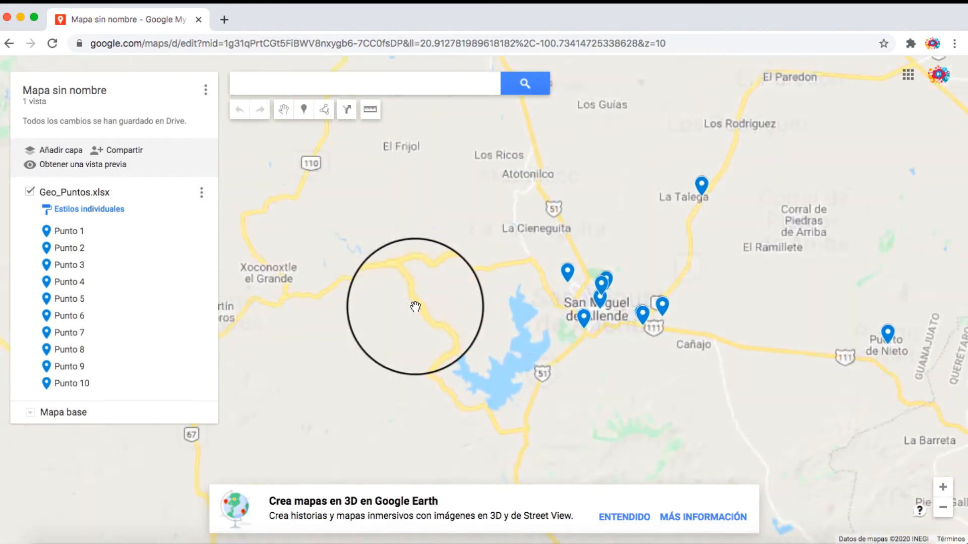
pyautogui.moveTo(367, 316); pyautogui.dragTo(250, 369)
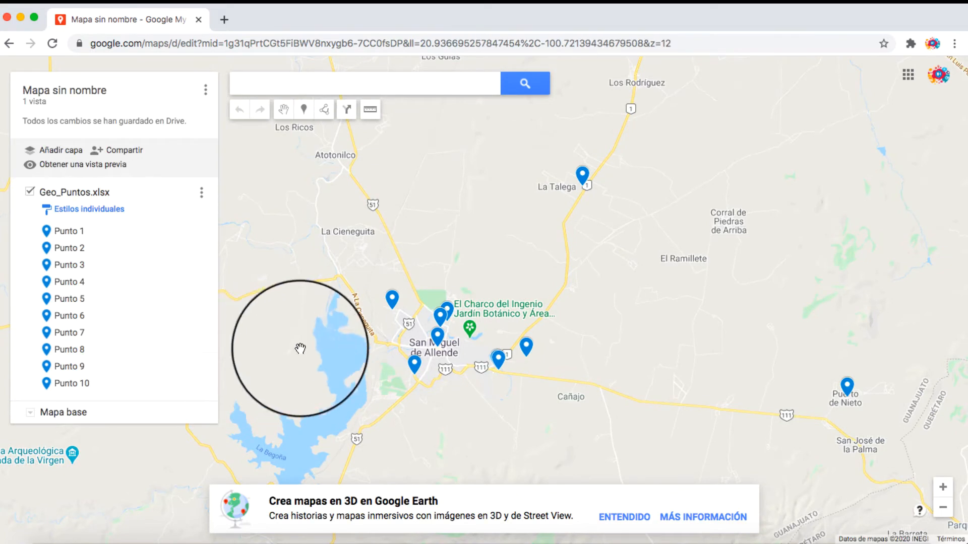
pyautogui.click(68, 233)
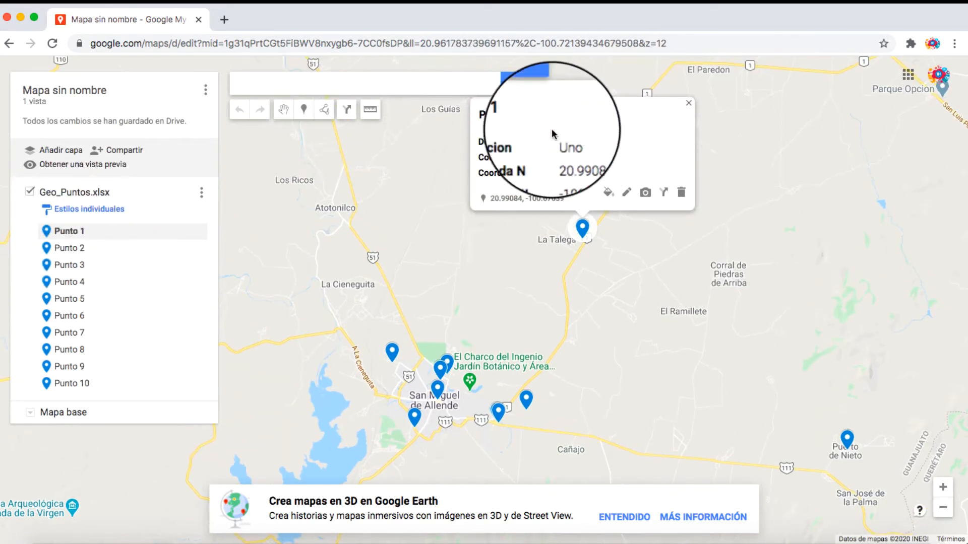
pyautogui.moveTo(480, 114); pyautogui.dragTo(535, 115)
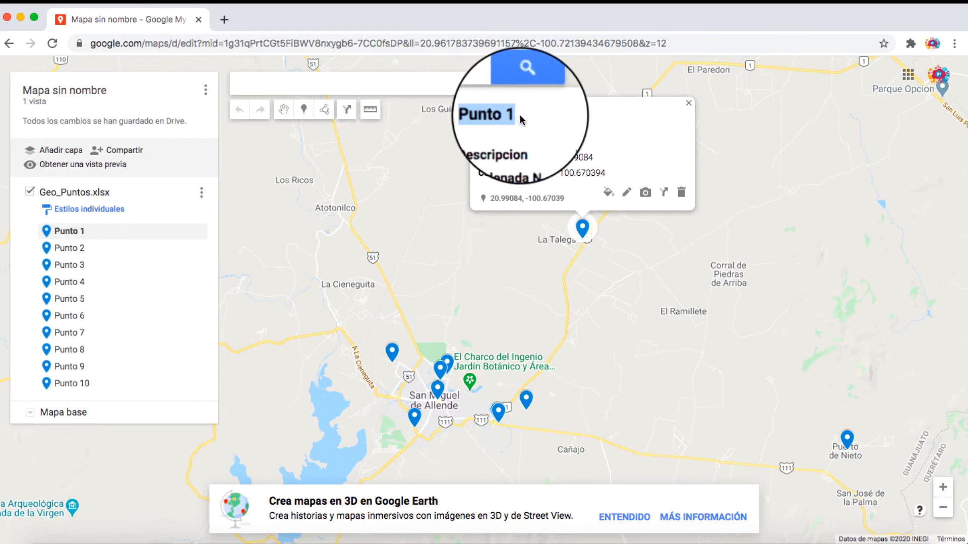
pyautogui.click(70, 249)
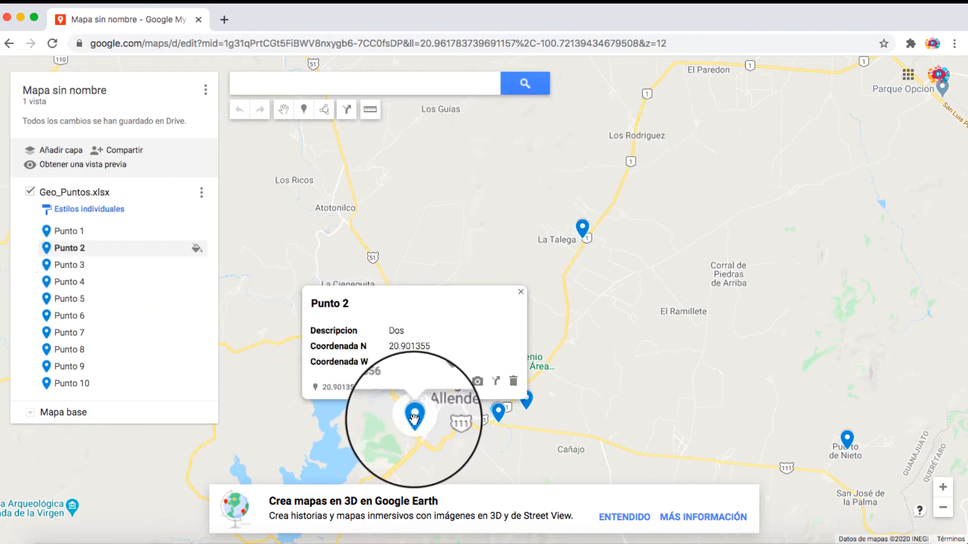
pyautogui.click(69, 265)
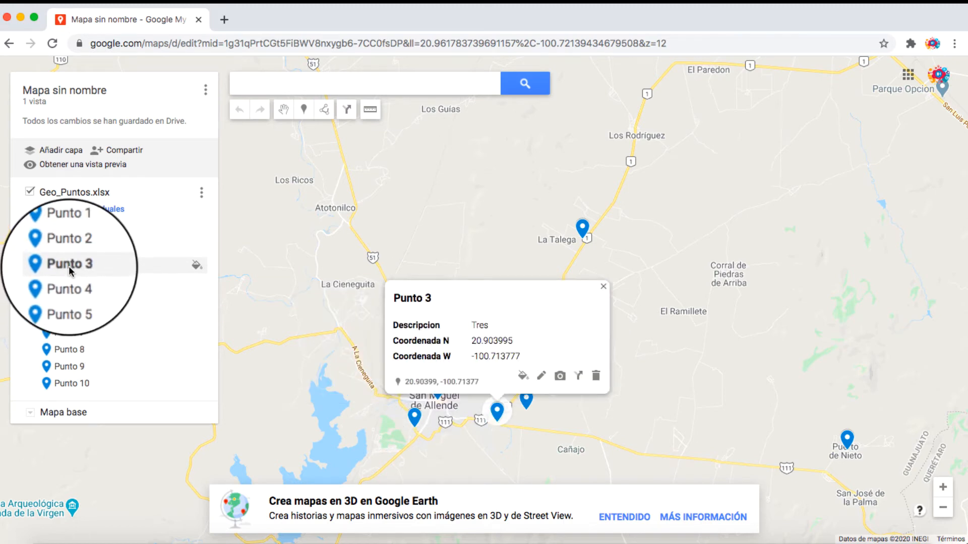
pyautogui.click(68, 280)
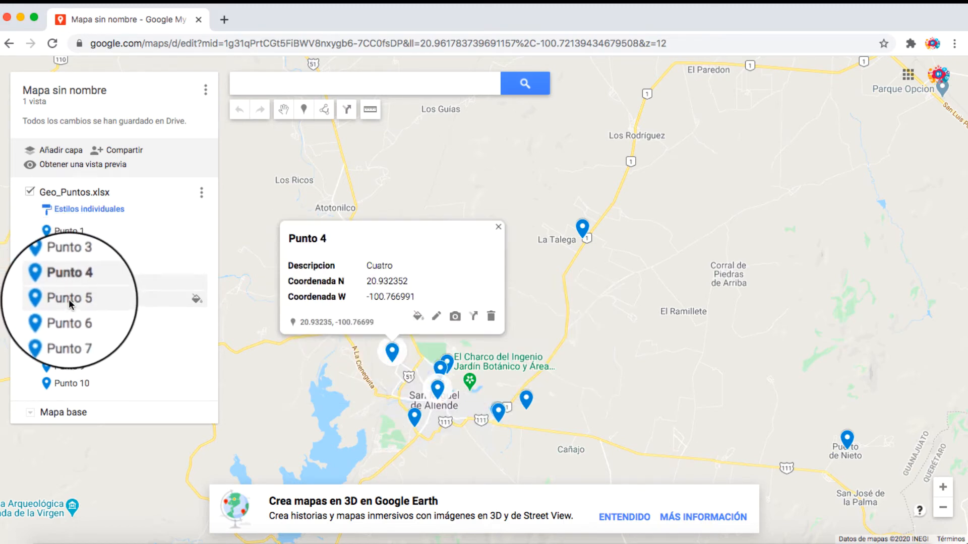
pyautogui.click(69, 299)
pyautogui.click(70, 316)
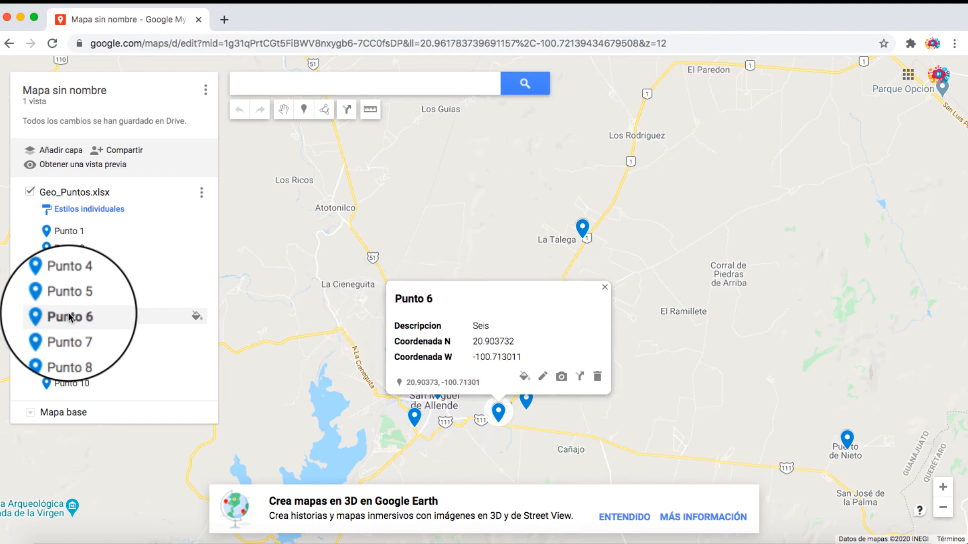
pyautogui.click(69, 334)
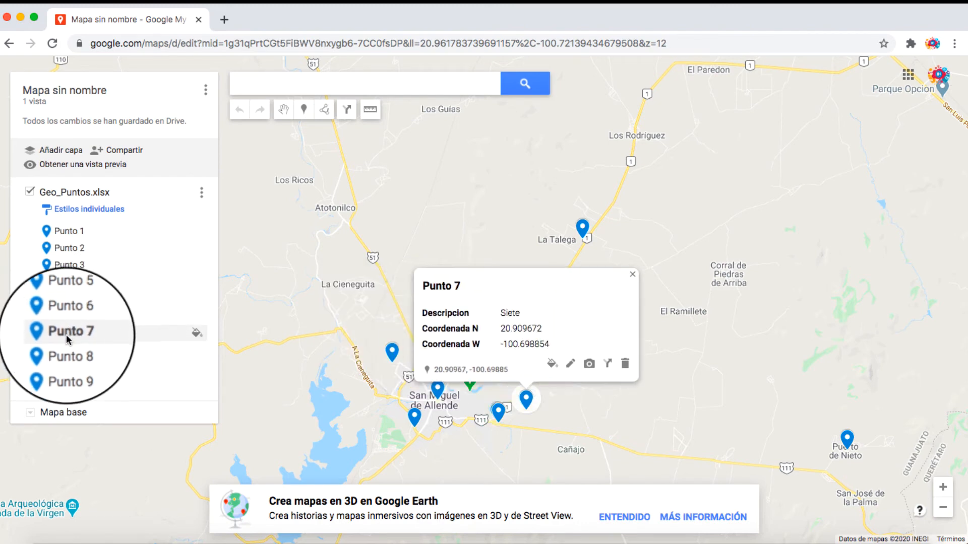
pyautogui.click(67, 349)
pyautogui.click(67, 367)
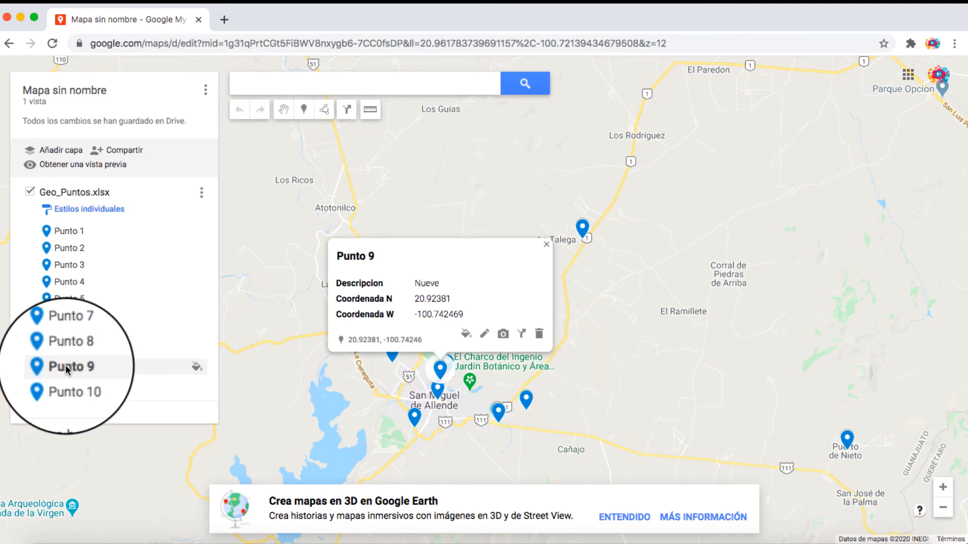
pyautogui.click(67, 384)
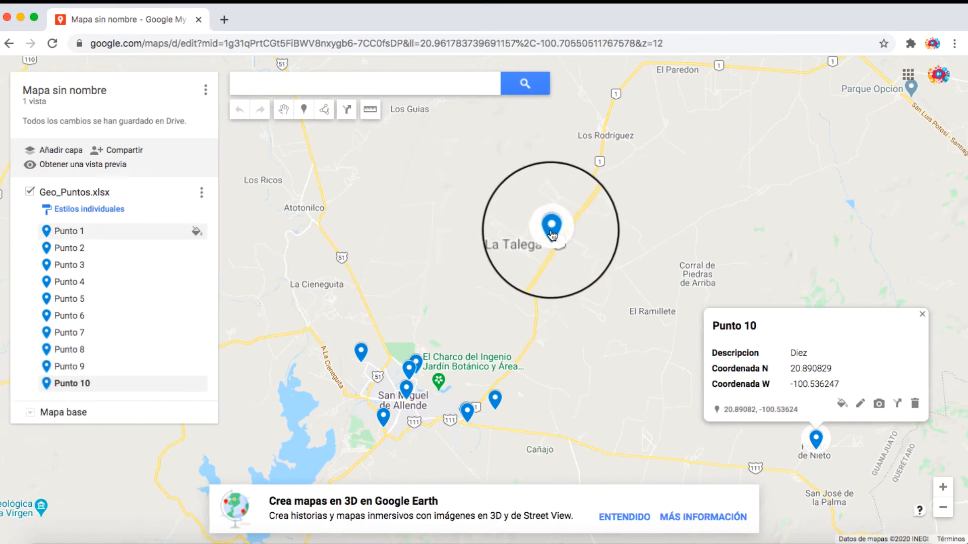
# Examine the details of individual markers directly on the map, including Punto 1, 9, 3, 7 and 4, and close the last one
pyautogui.click(551, 230)
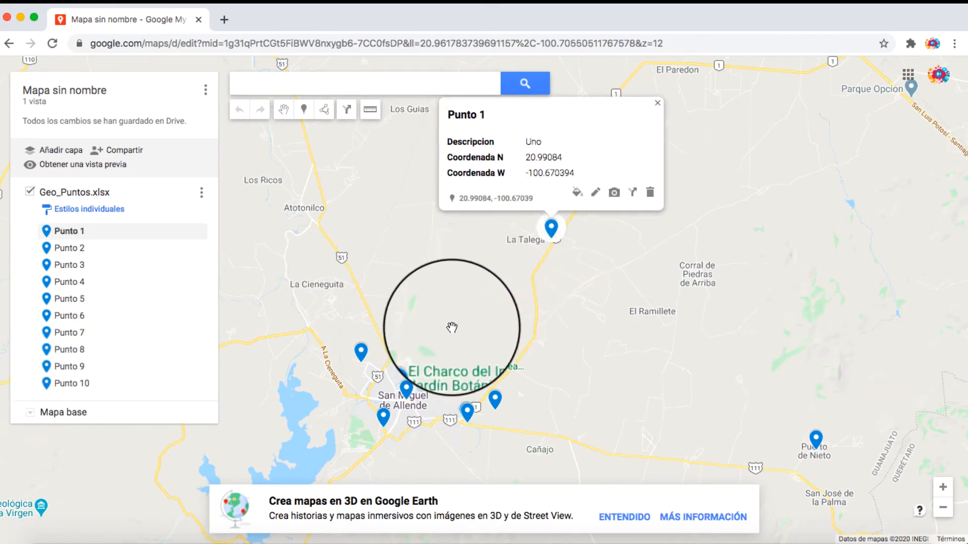
pyautogui.click(414, 394)
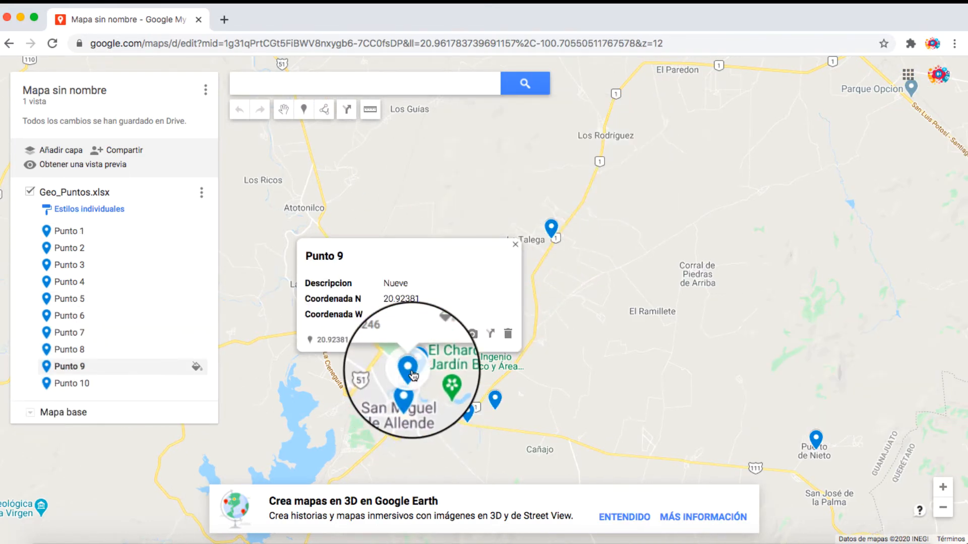
pyautogui.click(466, 414)
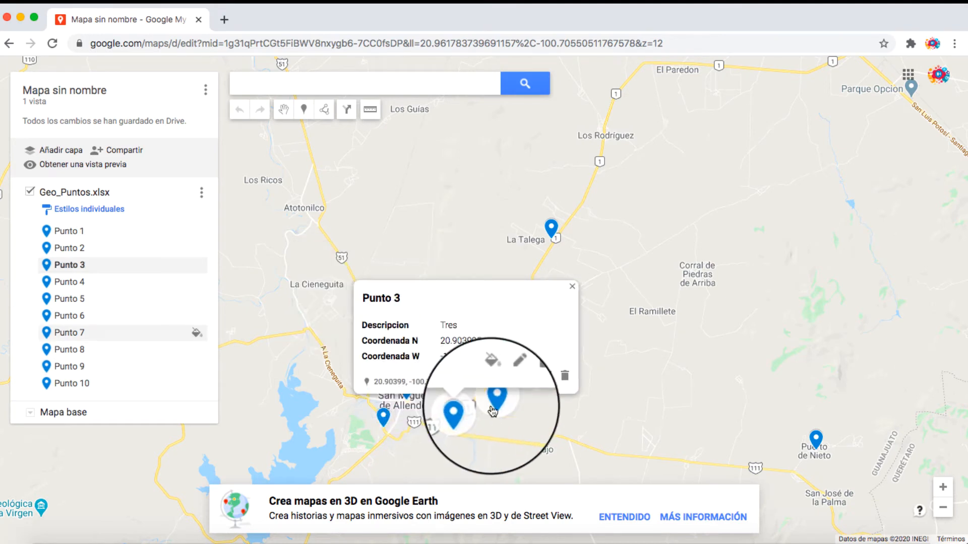
pyautogui.click(496, 407)
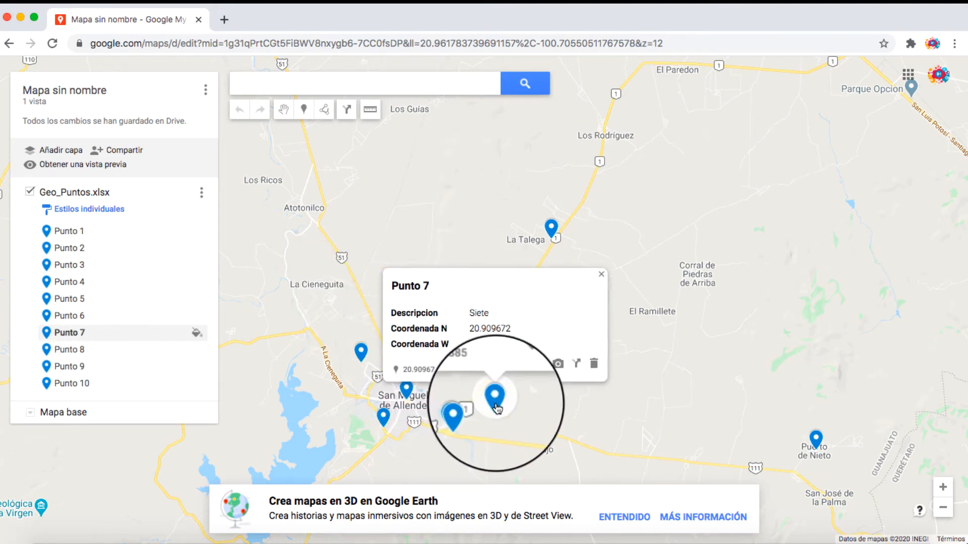
pyautogui.click(361, 358)
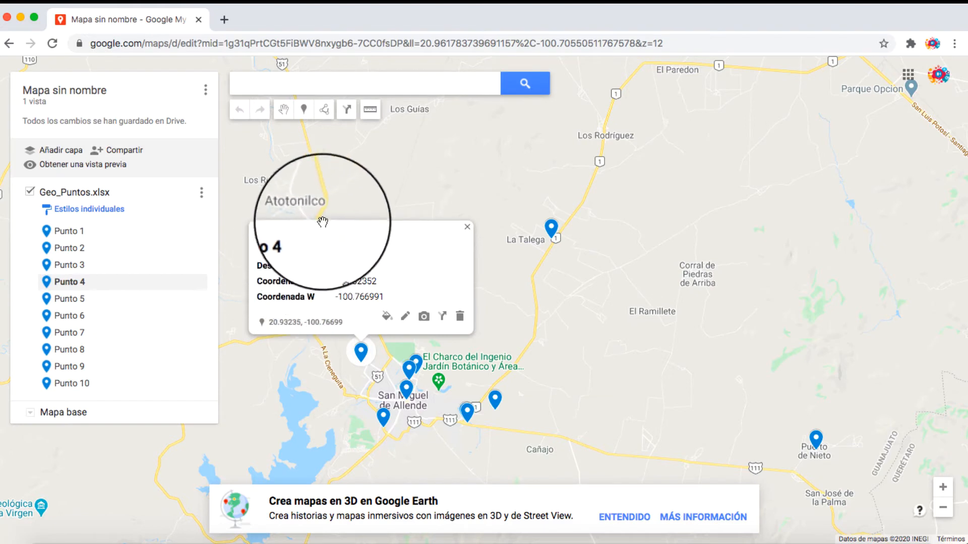
pyautogui.click(375, 199)
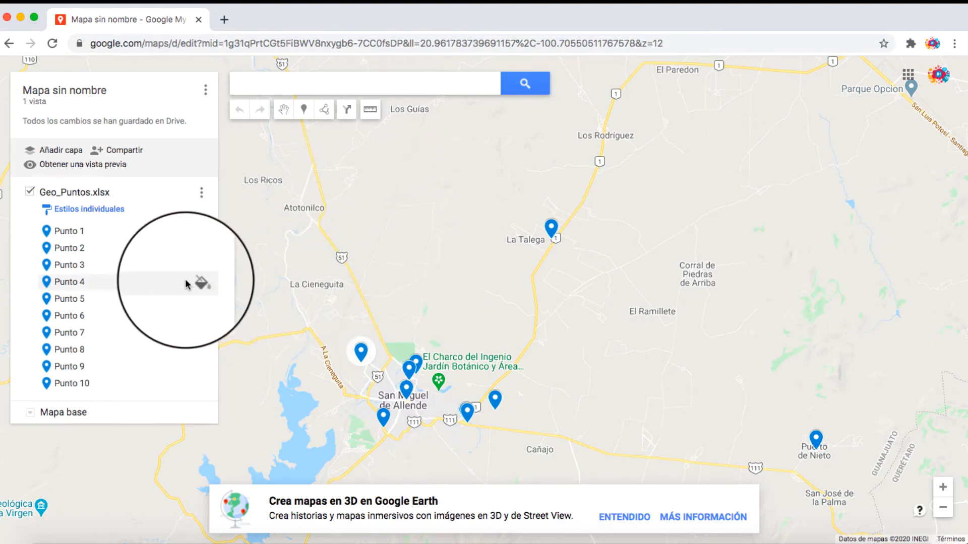
# Start sharing the map, giving it the title "Puntos" and the description "Puntos ciudad"
pyautogui.click(124, 150)
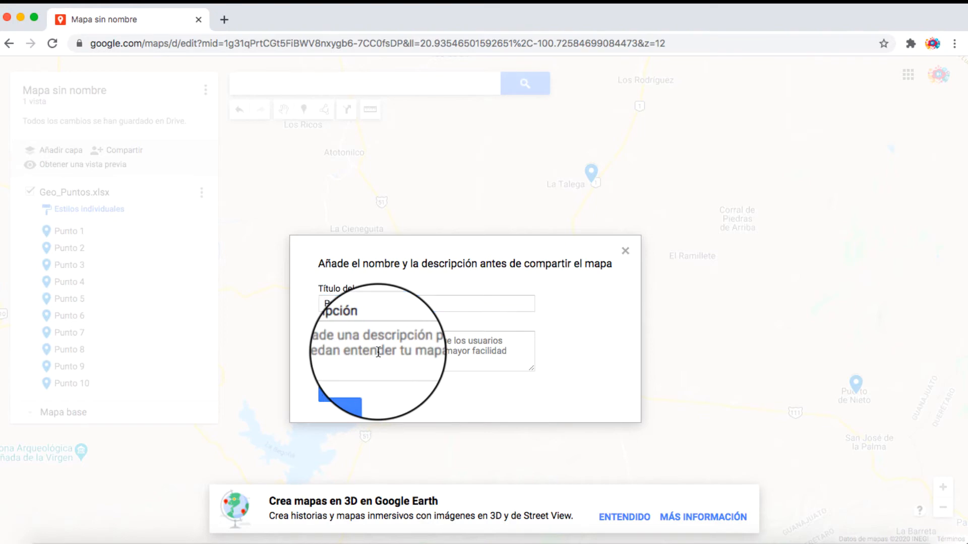
pyautogui.write('u')
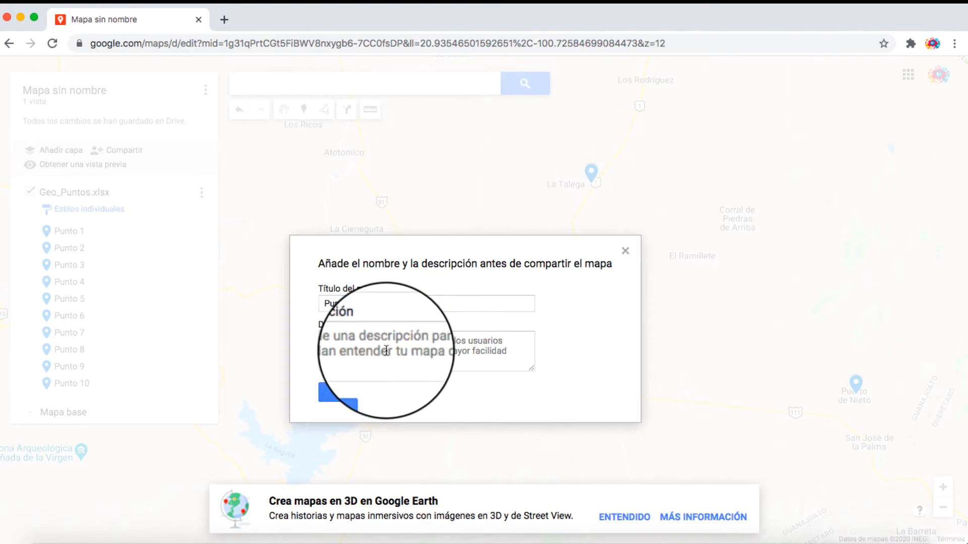
pyautogui.click(386, 351)
pyautogui.write('Puntos ciudad')
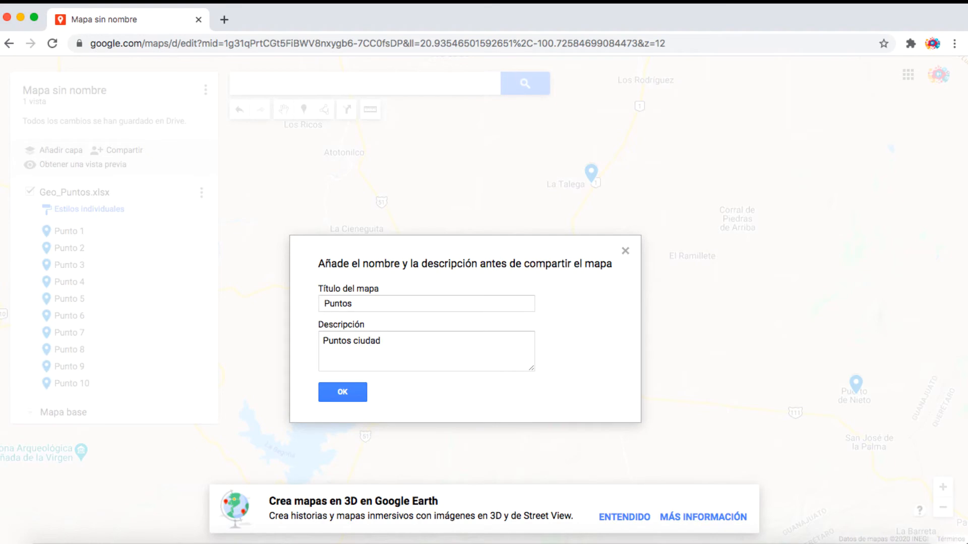
pyautogui.click(349, 394)
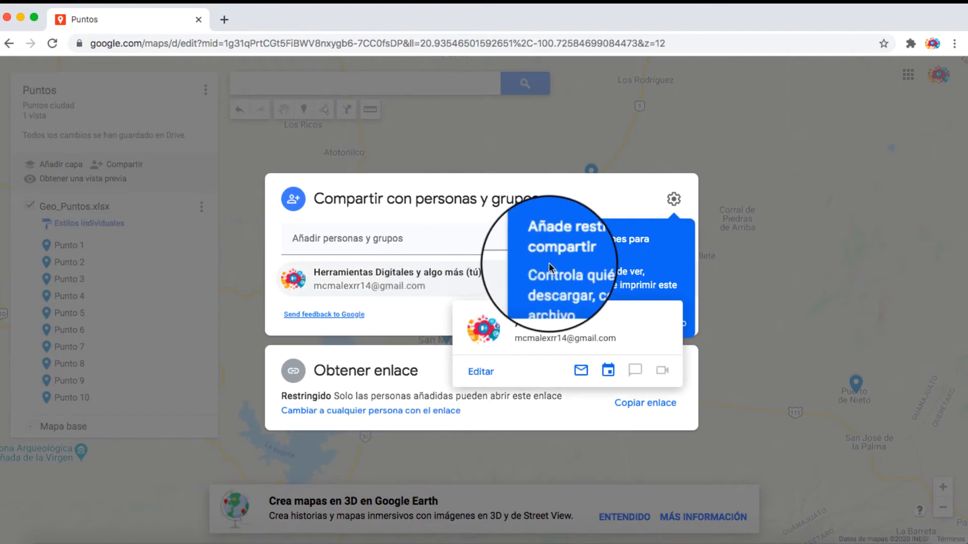
# Review the map's sharing permissions for editors, viewers and commenters, and finish sharing without adding anyone
pyautogui.click(656, 323)
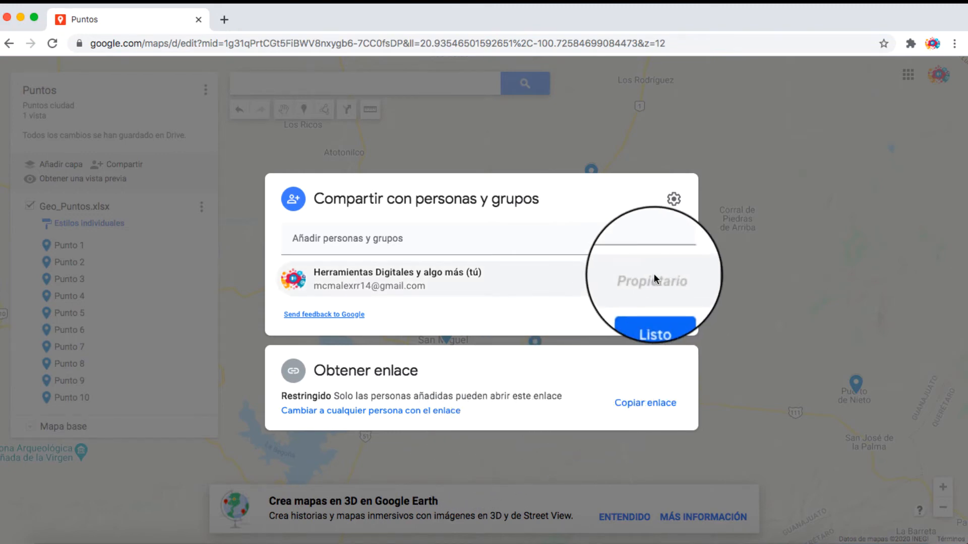
pyautogui.click(642, 319)
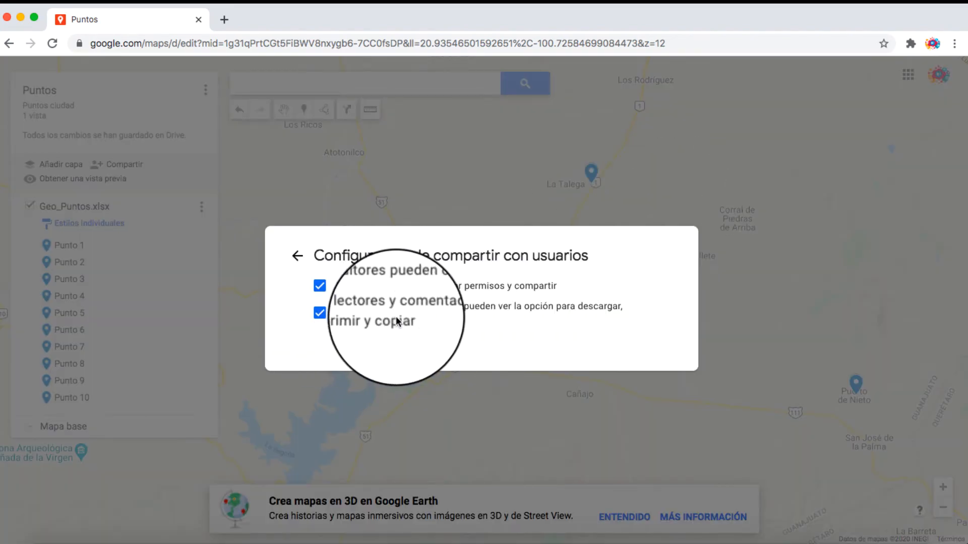
pyautogui.click(295, 255)
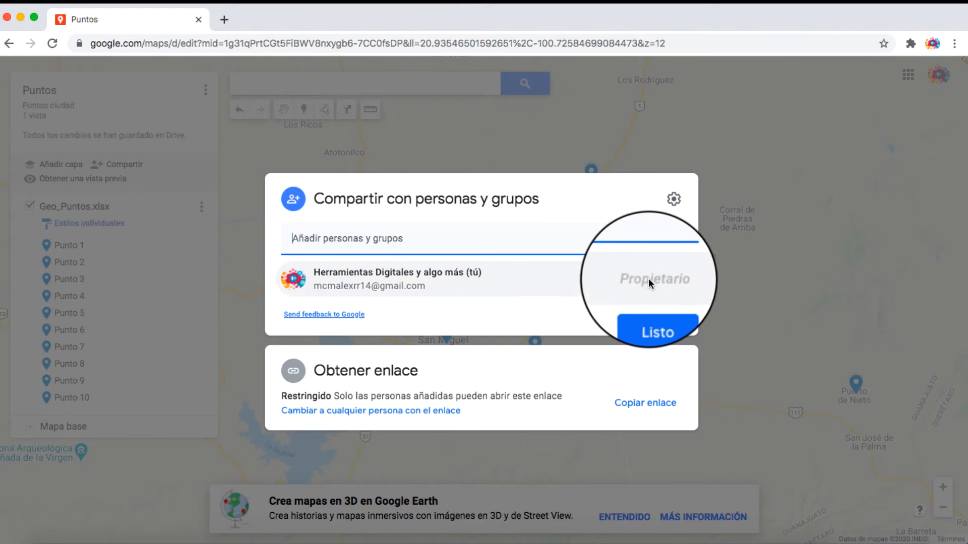
pyautogui.click(636, 317)
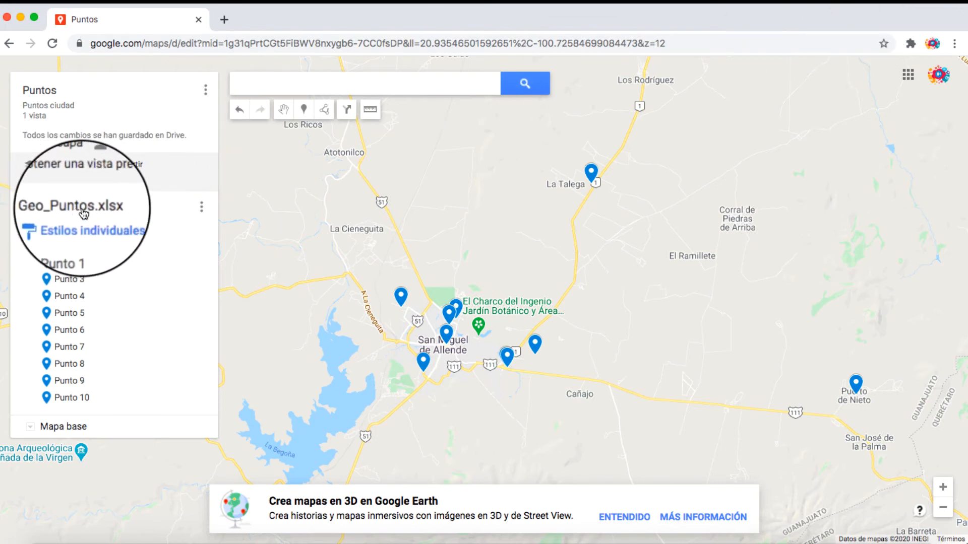
# Export only the Geo_Puntos.xlsx layer of the map as a KMZ file and download it
pyautogui.click(205, 91)
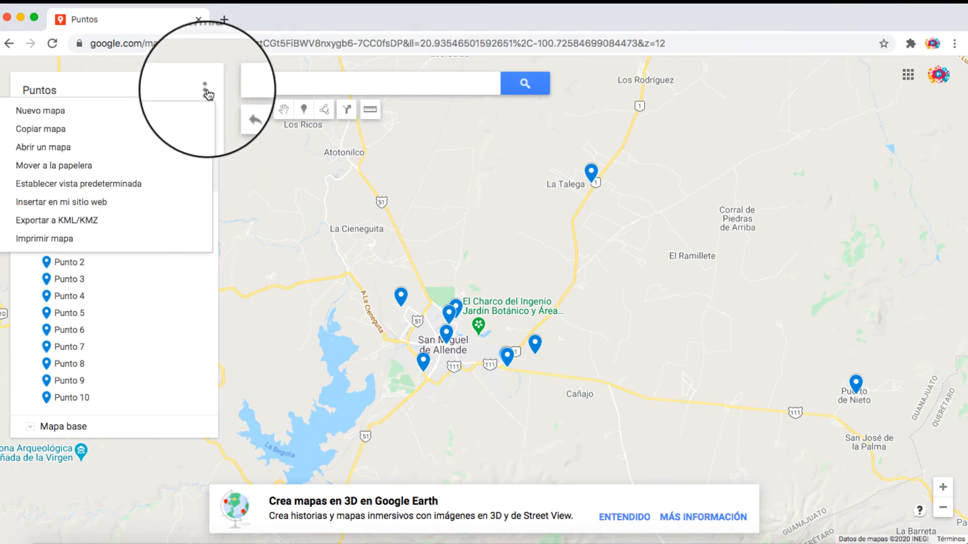
pyautogui.click(61, 223)
pyautogui.click(308, 281)
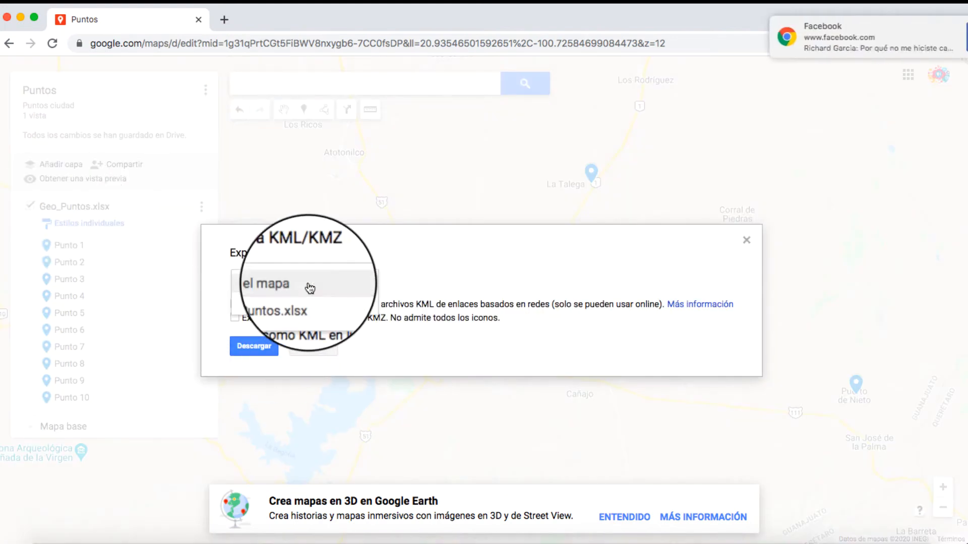
pyautogui.click(260, 303)
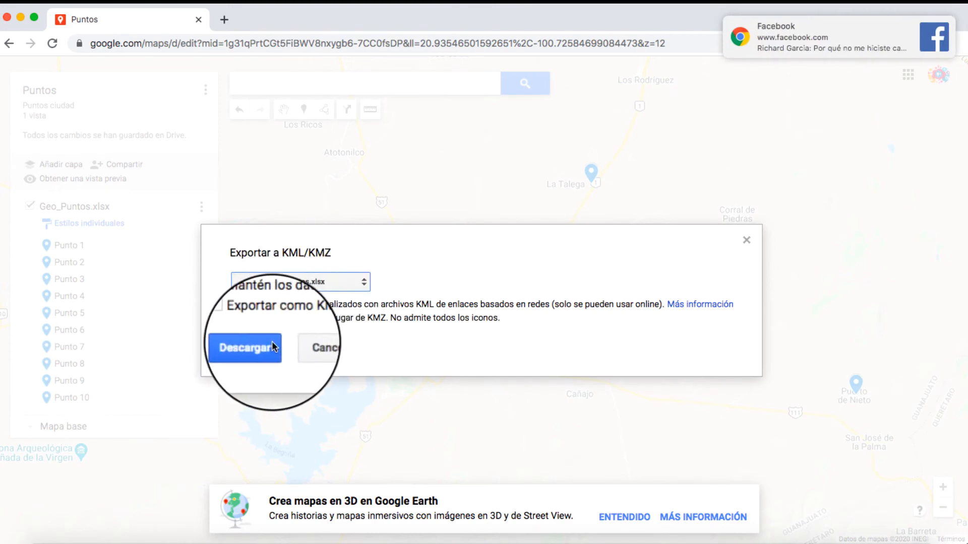
pyautogui.click(258, 347)
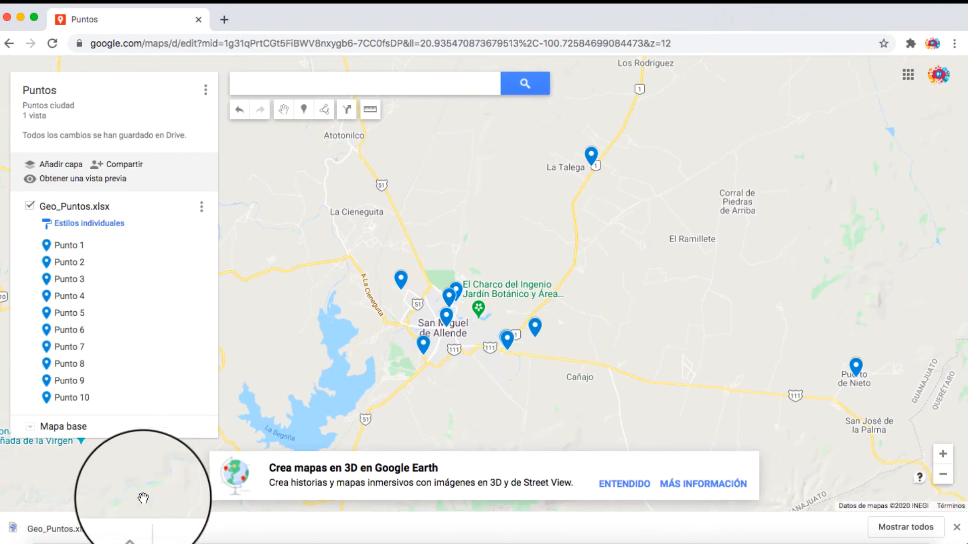
# Reveal the downloaded Geo_Puntos.xlsx.kmz in the Descargas folder in Finder and select it
pyautogui.click(134, 531)
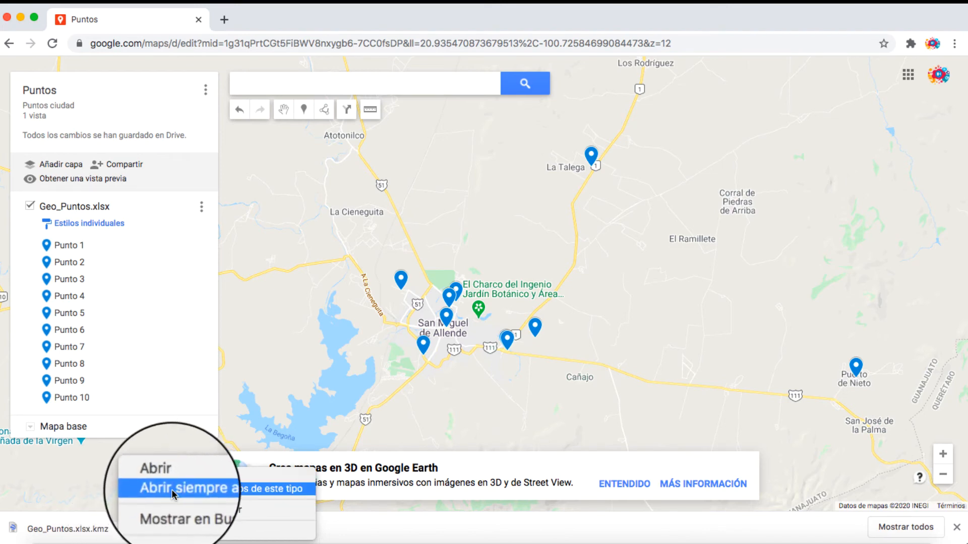
pyautogui.click(171, 510)
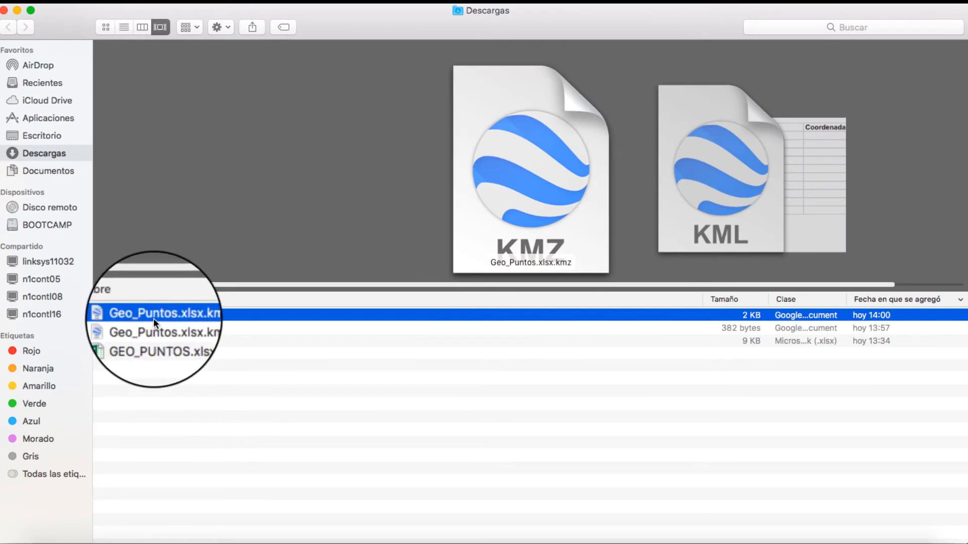
pyautogui.click(153, 374)
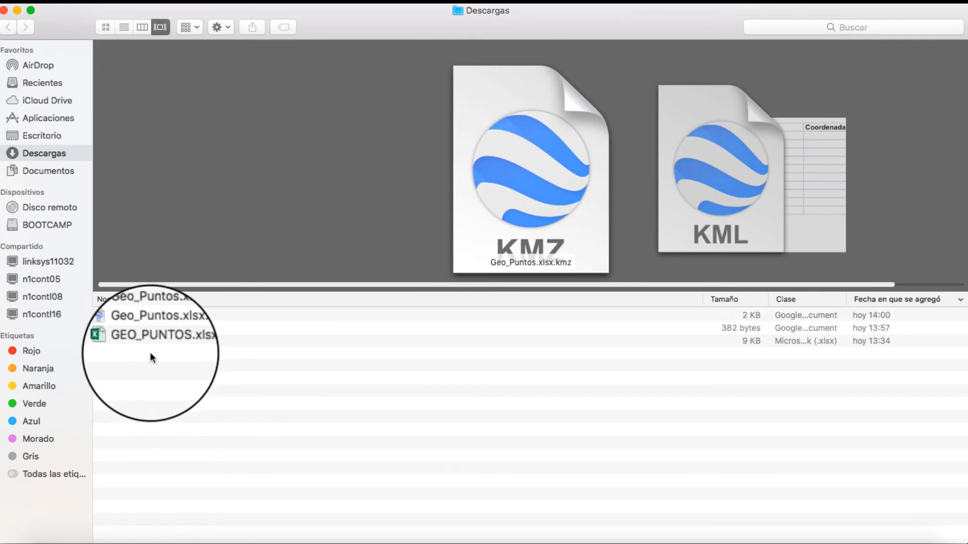
pyautogui.click(152, 315)
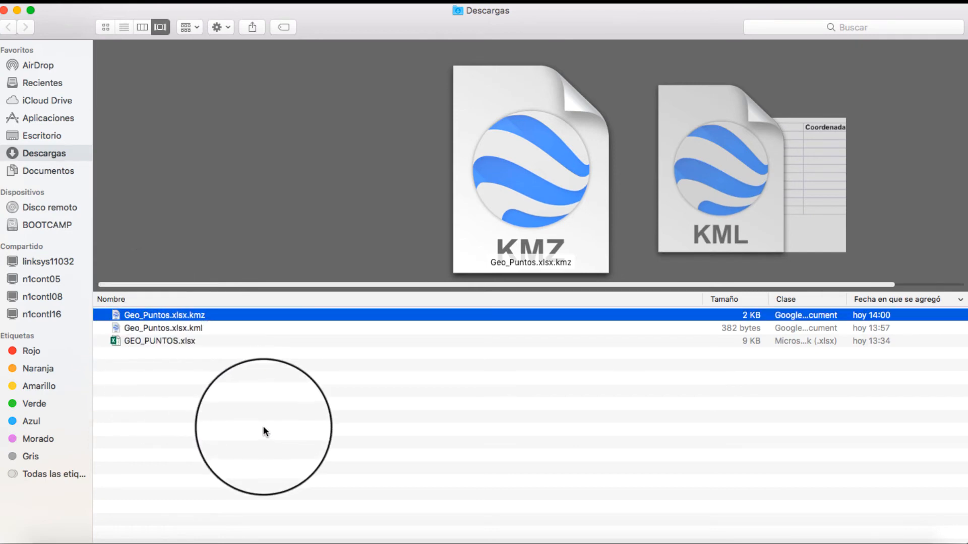
# Open Geo_Puntos.xlsx.kmz in Google Earth Pro, dismiss the new-version notice, and review the points listed under the imported layer
pyautogui.doubleClick(161, 313)
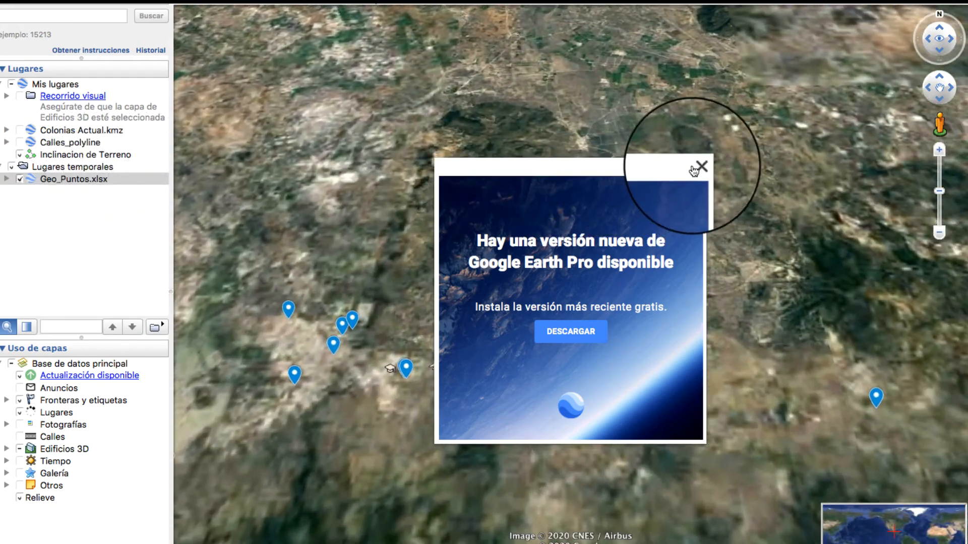
pyautogui.click(698, 168)
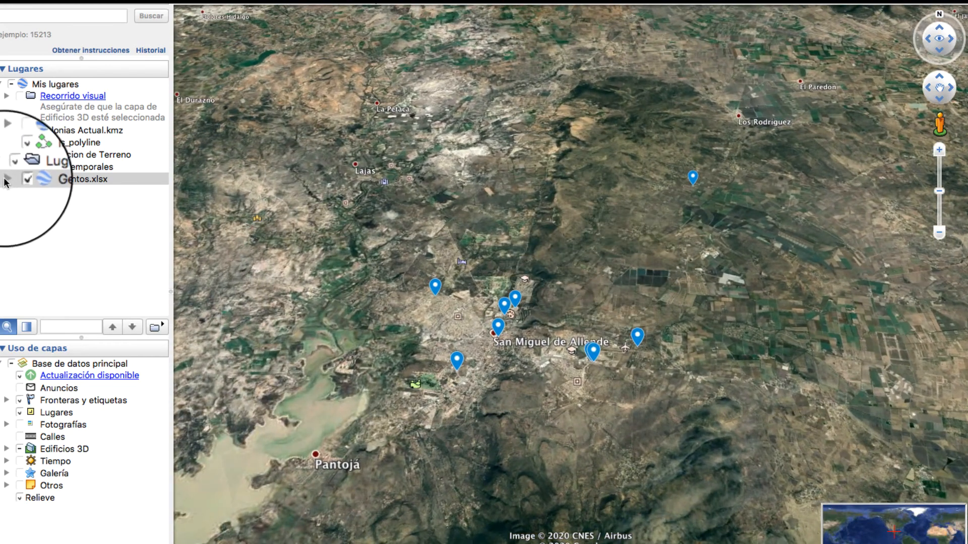
pyautogui.click(6, 180)
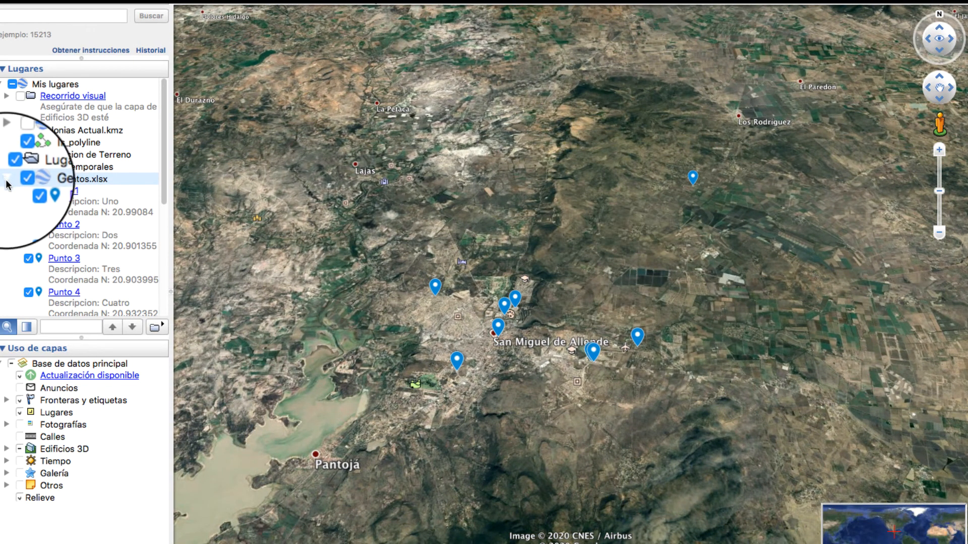
pyautogui.rightClick(62, 170)
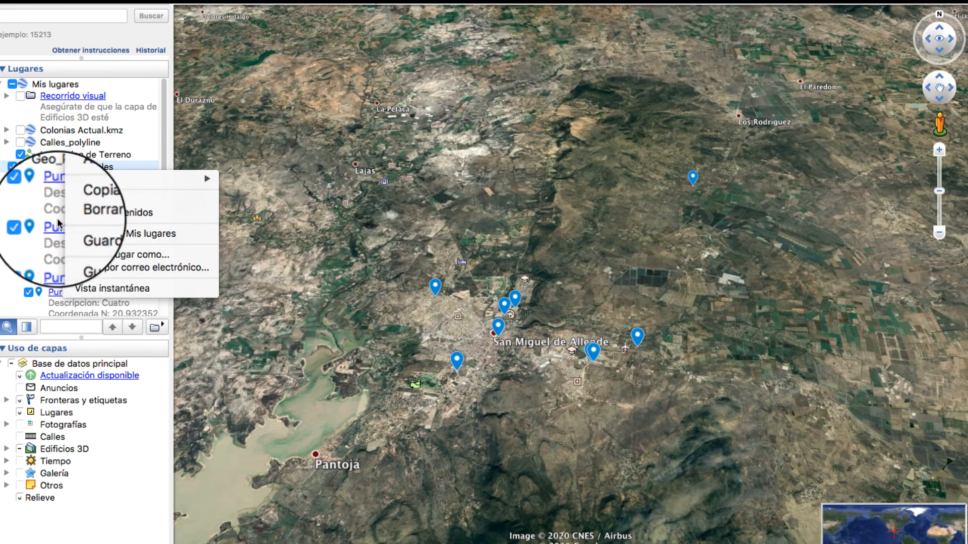
pyautogui.click(74, 182)
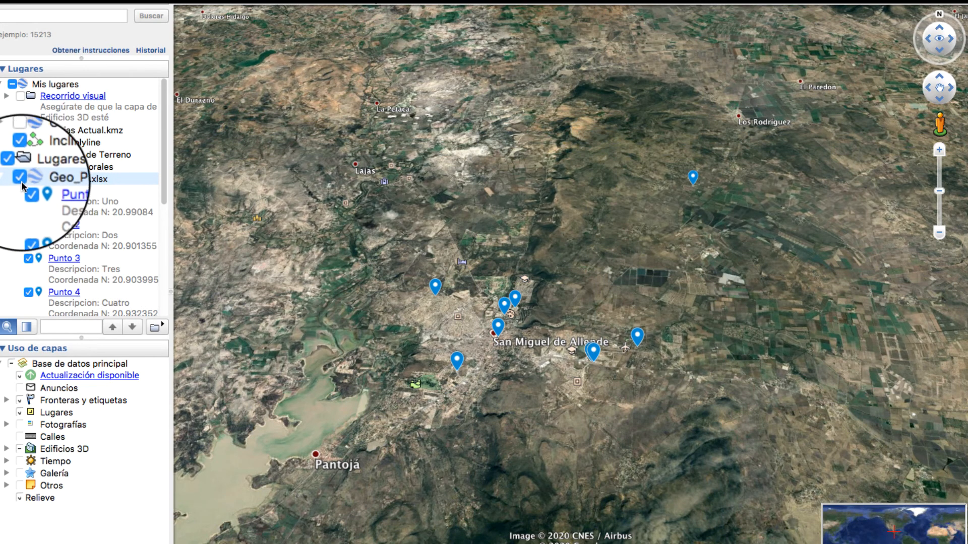
pyautogui.click(22, 178)
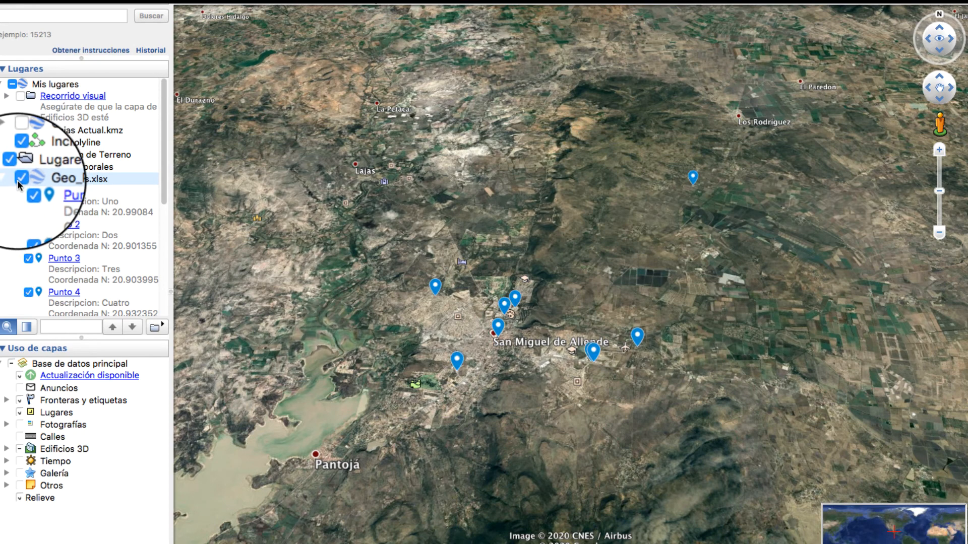
pyautogui.click(11, 181)
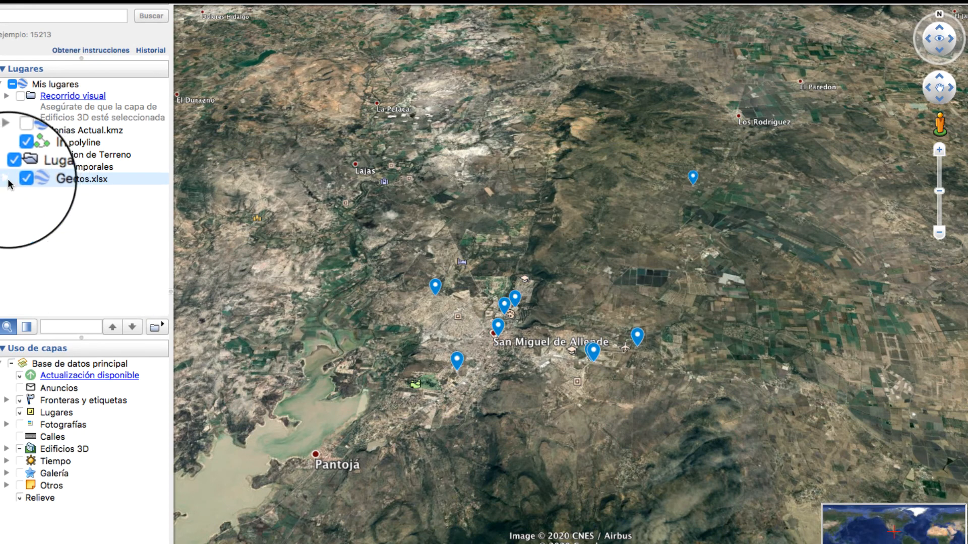
# Change the shared icon of all points in the Geo_Puntos.xlsx folder to the plain green paddle marker (grn-blank)
pyautogui.rightClick(52, 179)
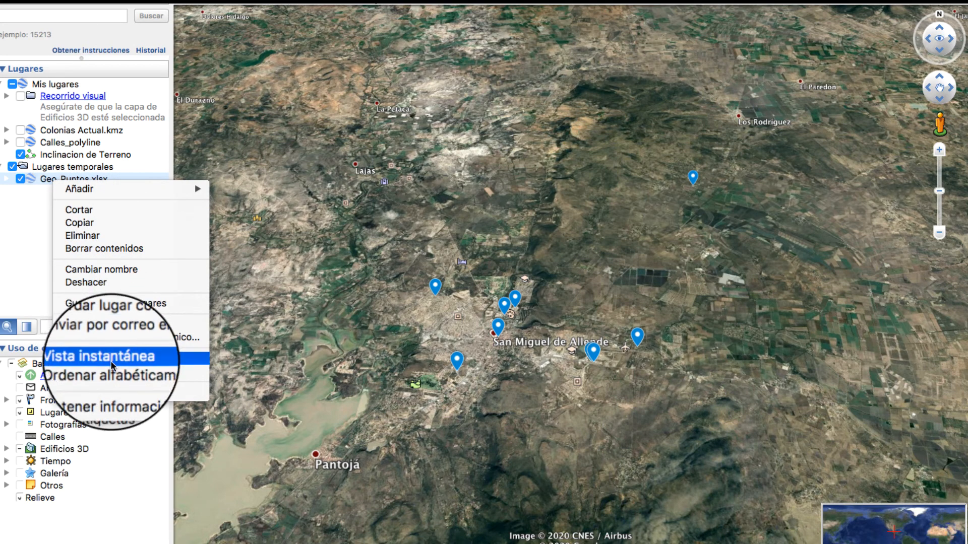
pyautogui.click(111, 388)
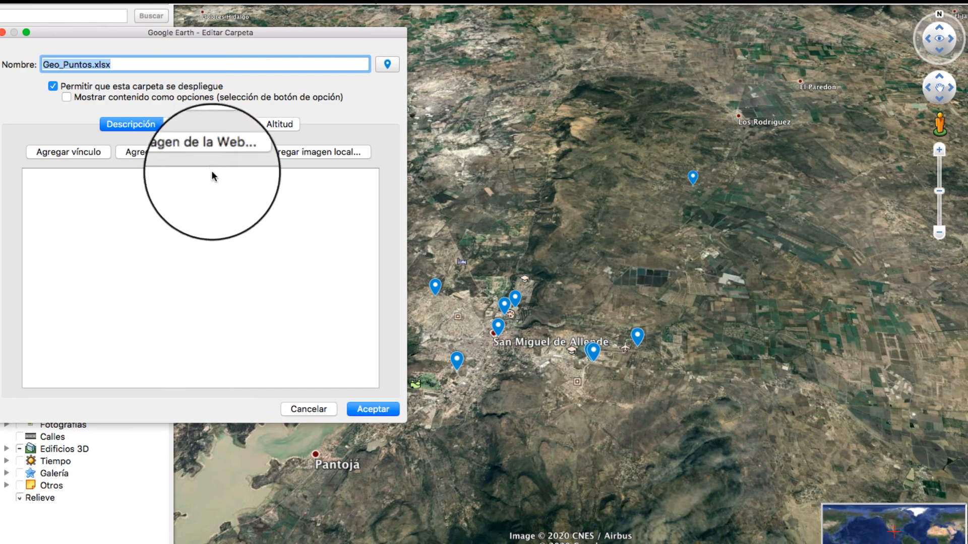
pyautogui.click(204, 125)
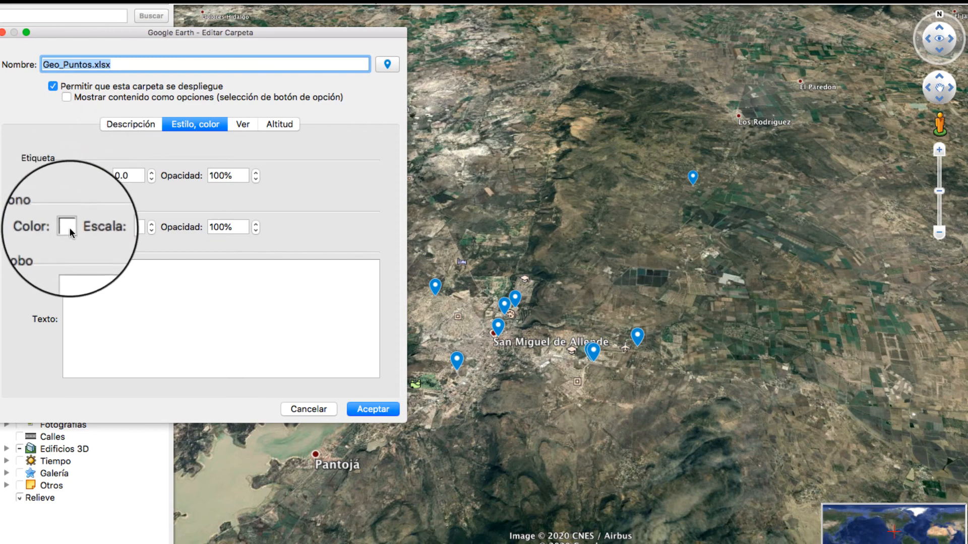
pyautogui.click(150, 124)
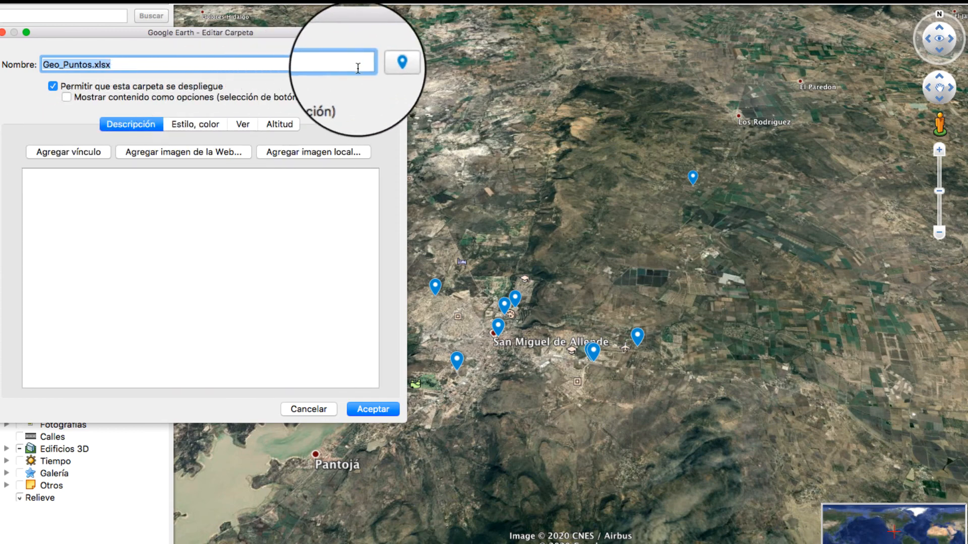
pyautogui.click(387, 64)
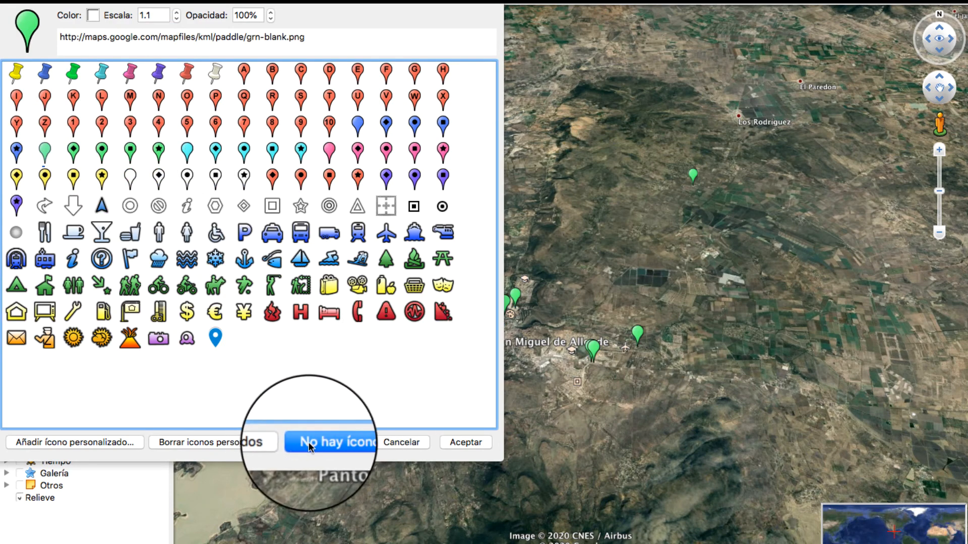
pyautogui.click(473, 443)
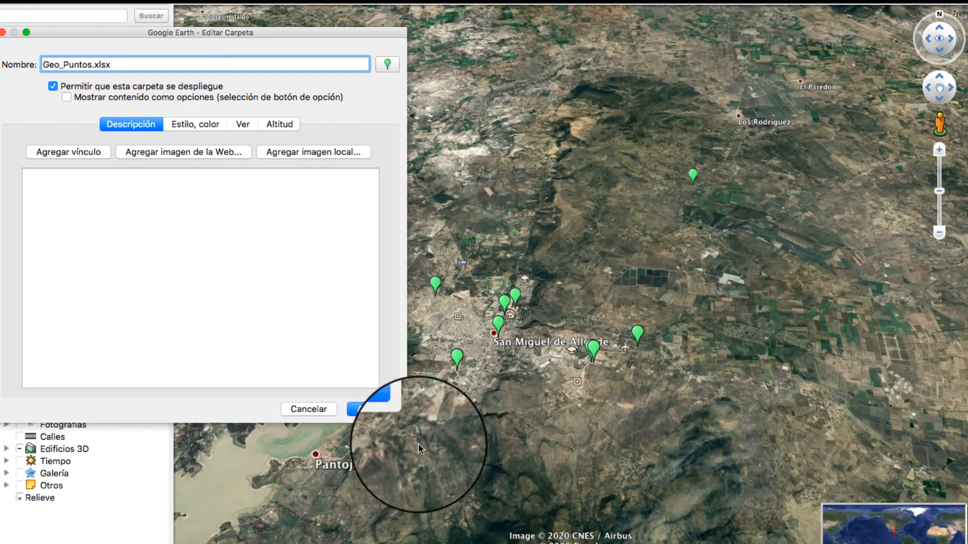
pyautogui.click(379, 412)
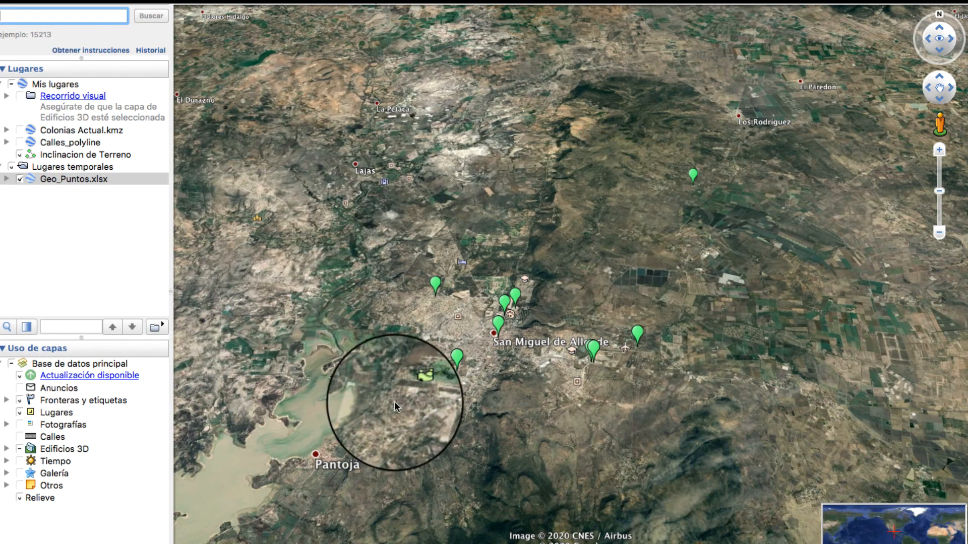
# Examine the descriptions and coordinates of Punto 4, Punto 7 and the marker southwest of San Miguel de Allende, and inspect the city's markers closely
pyautogui.click(435, 282)
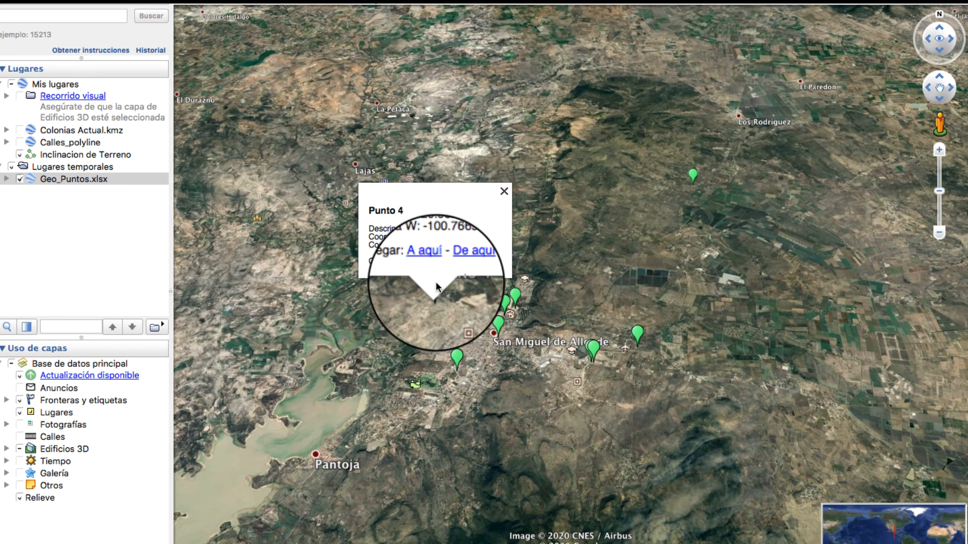
pyautogui.moveTo(406, 189); pyautogui.dragTo(467, 240)
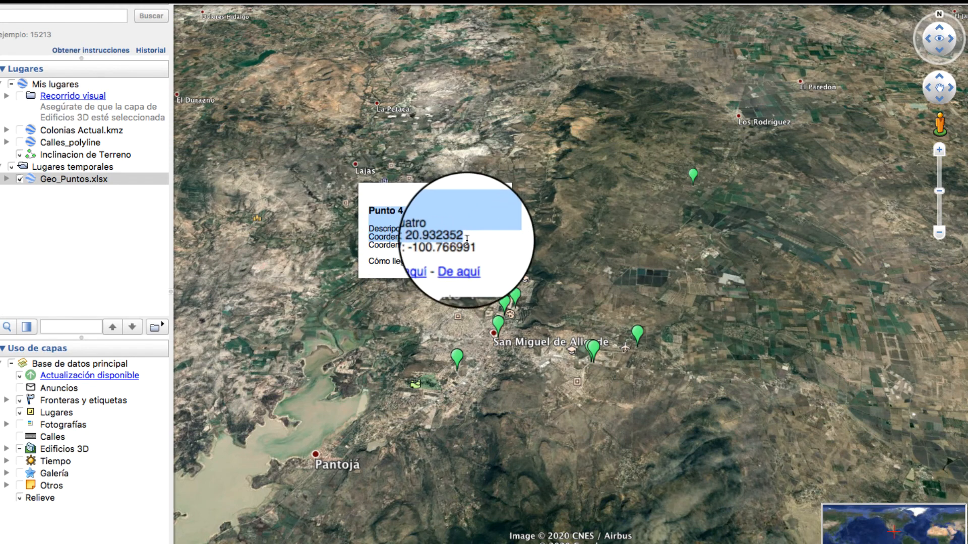
pyautogui.click(636, 335)
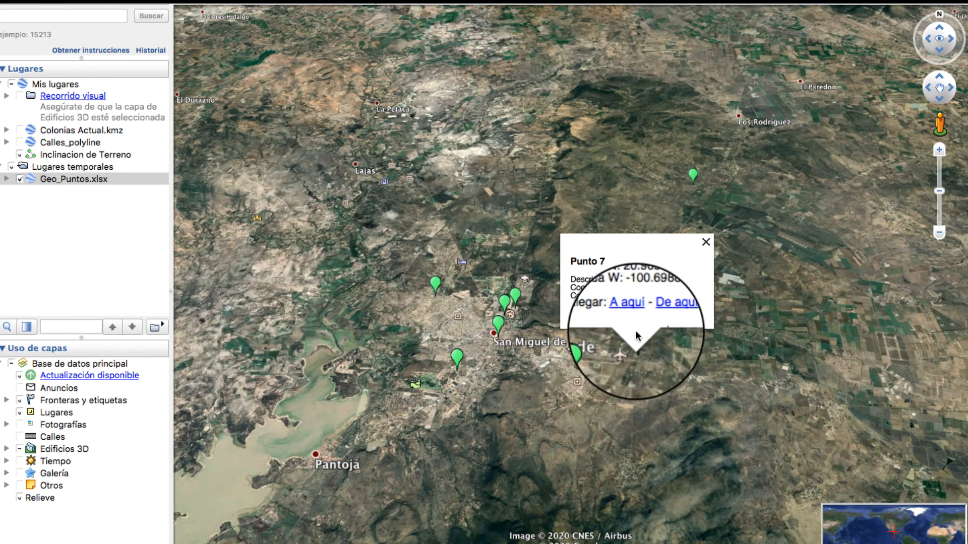
pyautogui.moveTo(570, 261); pyautogui.dragTo(687, 296)
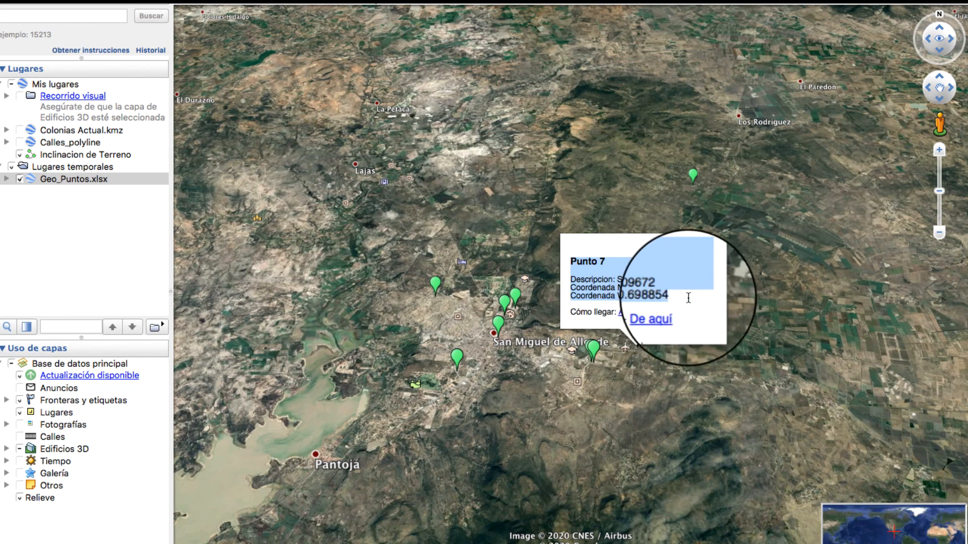
pyautogui.click(466, 362)
pyautogui.moveTo(393, 283); pyautogui.dragTo(511, 322)
pyautogui.click(539, 382)
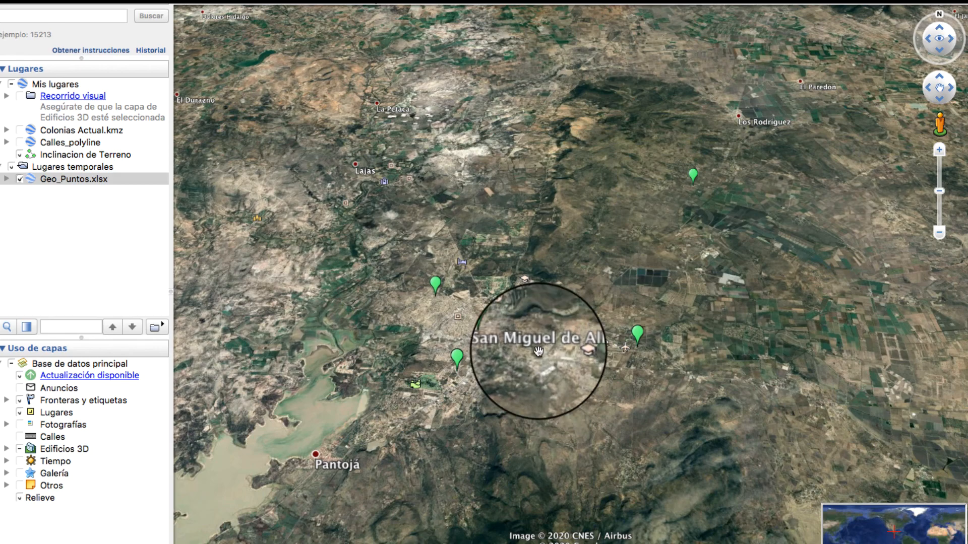
pyautogui.scroll(3, 538, 382)
pyautogui.scroll(3, 546, 352)
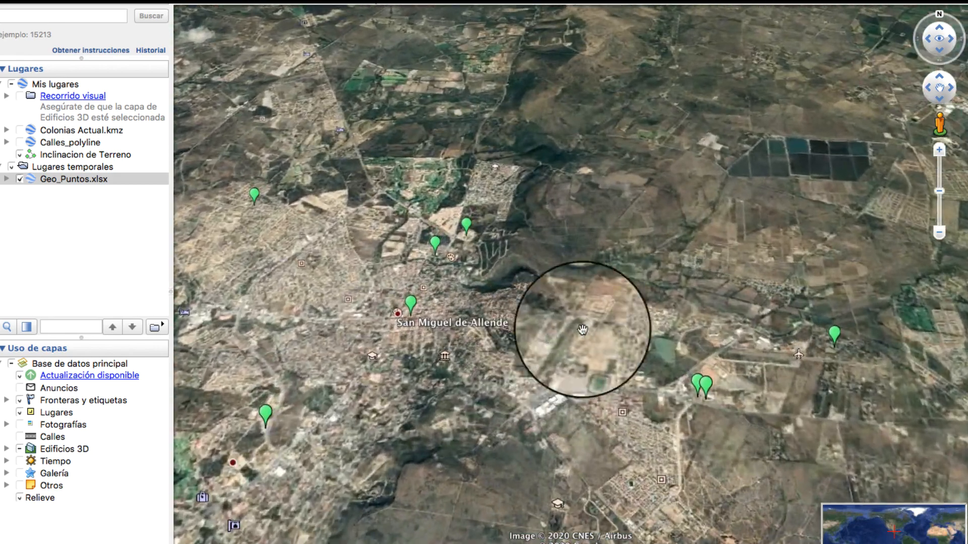
pyautogui.scroll(3, 499, 266)
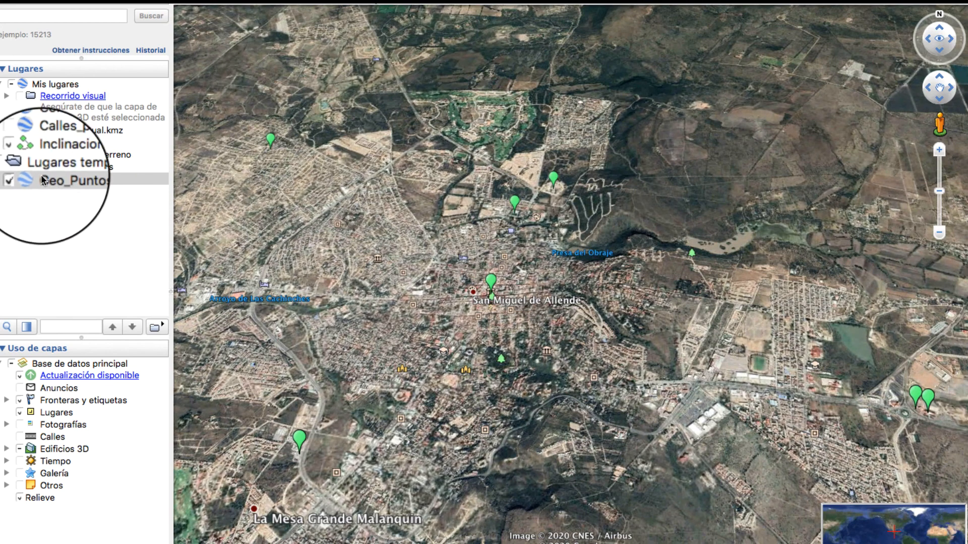
# Change the shared icon of all points in the Geo_Puntos.xlsx folder to the red paddle marker with the letter A
pyautogui.rightClick(44, 180)
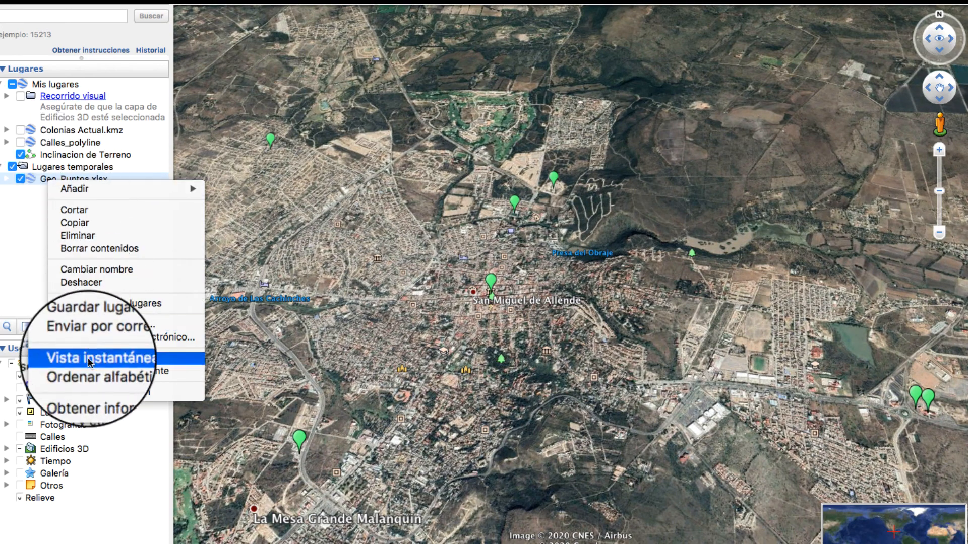
pyautogui.click(95, 391)
pyautogui.click(386, 64)
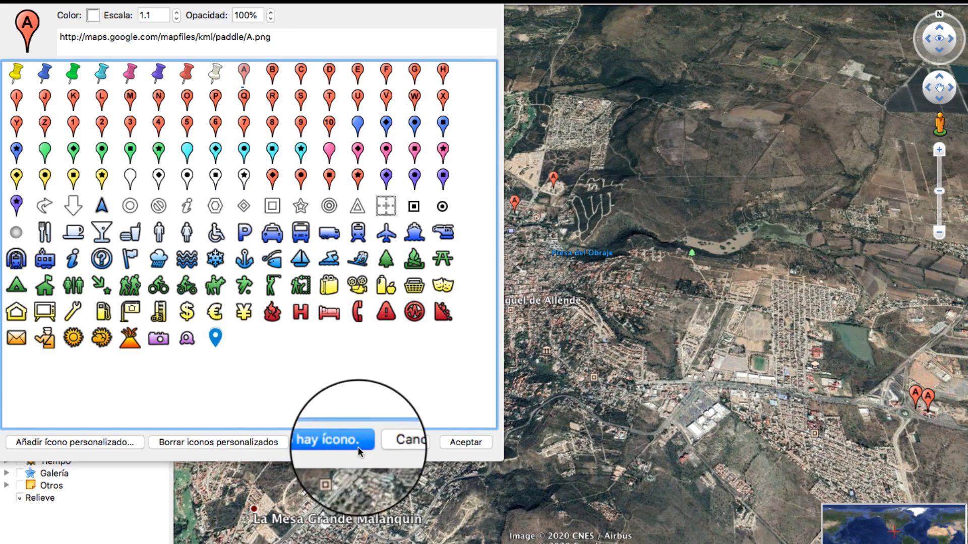
pyautogui.click(461, 443)
pyautogui.click(378, 411)
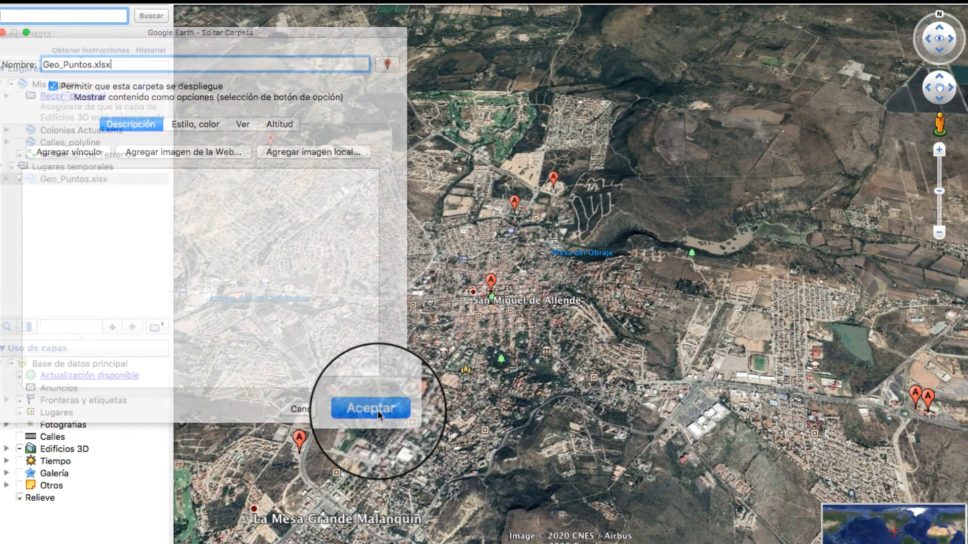
pyautogui.scroll(-10, 456, 379)
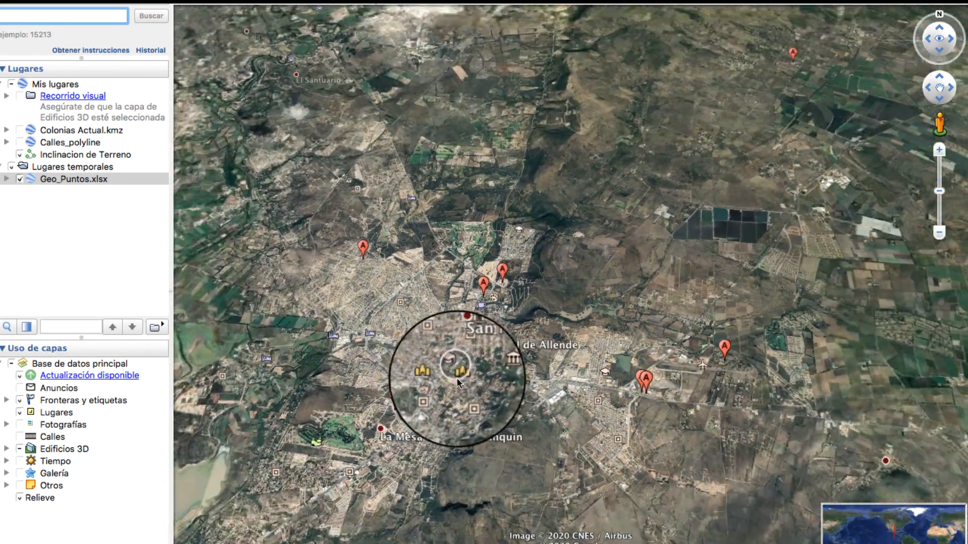